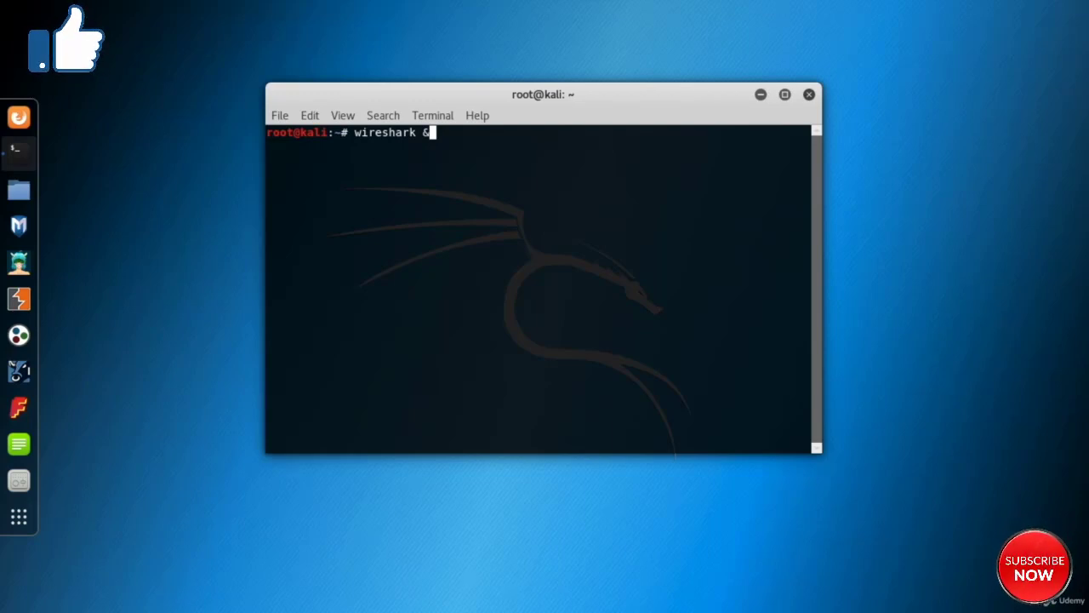
# - Launch Wireshark as a background process with the command wireshark & and dismiss the Lua error message
pyautogui.press('Return')
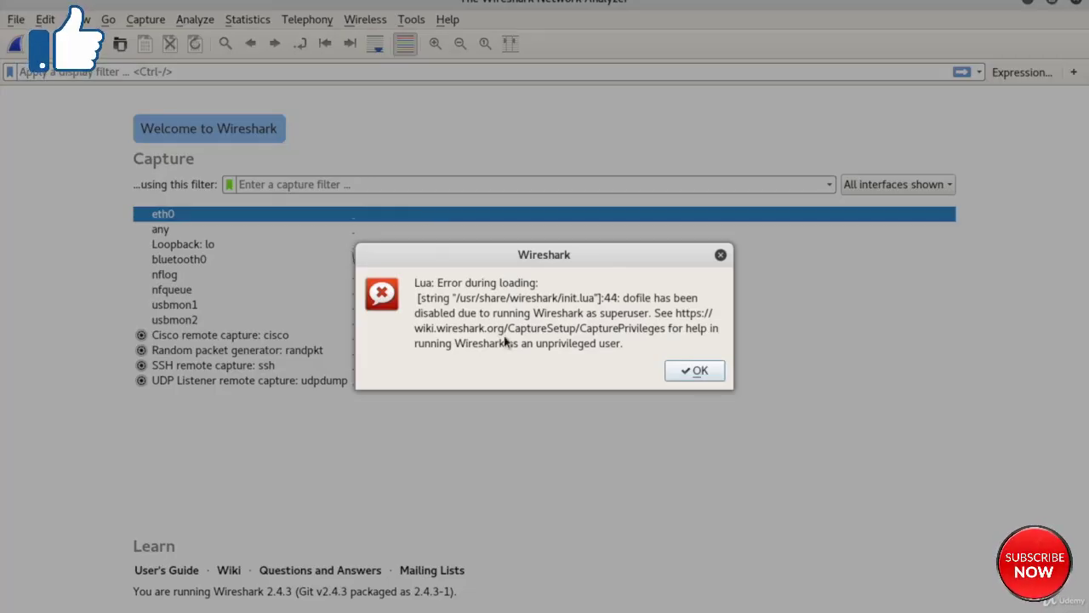
pyautogui.click(689, 370)
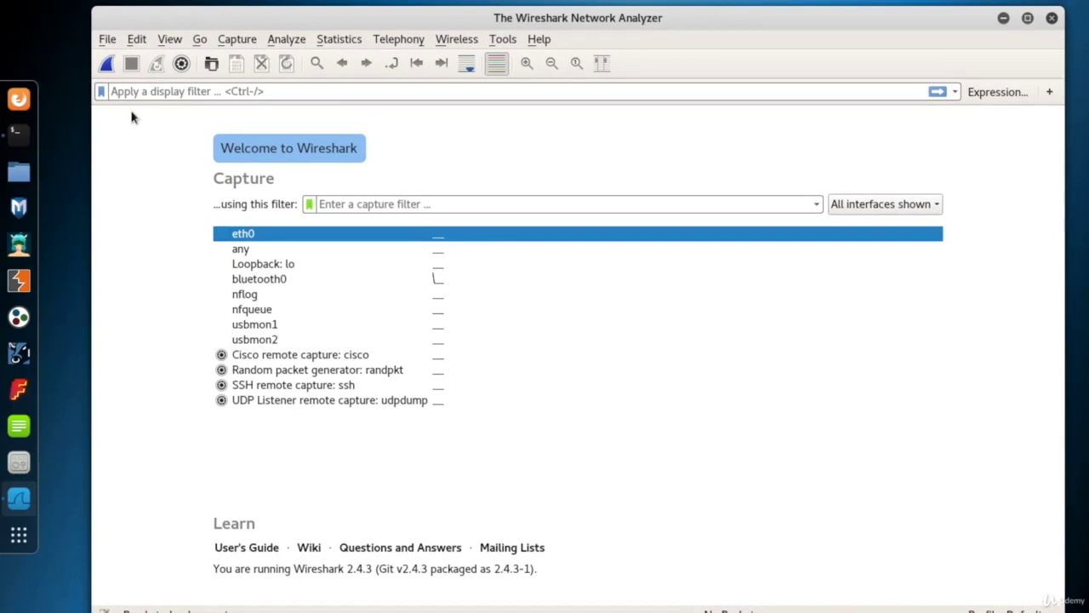
# - Open a new terminal window, run ifconfig and highlight the IP address of the eth0 interface
pyautogui.rightClick(19, 134)
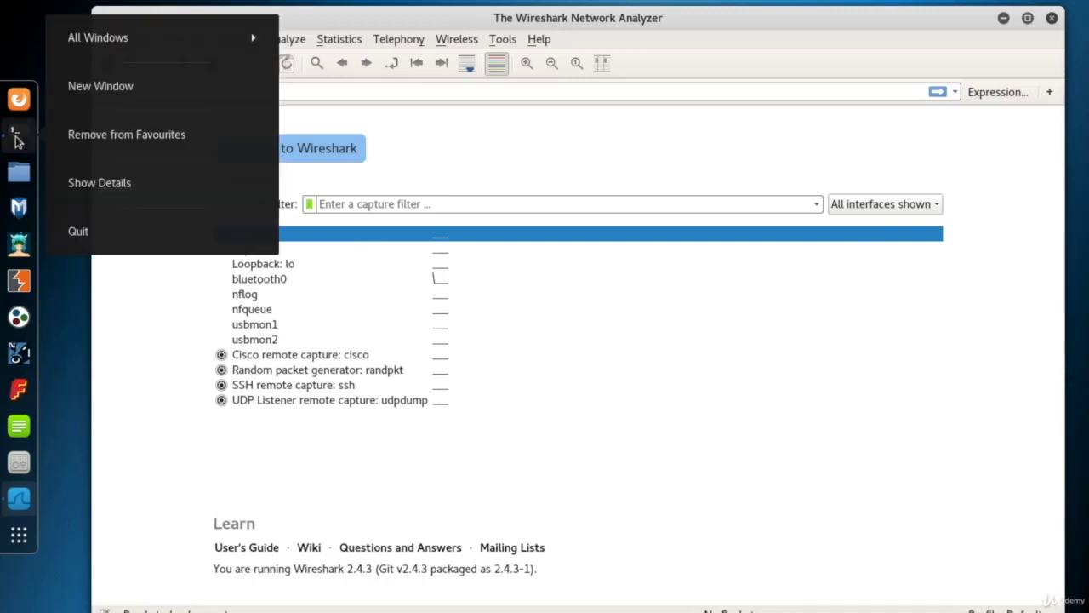
pyautogui.click(122, 86)
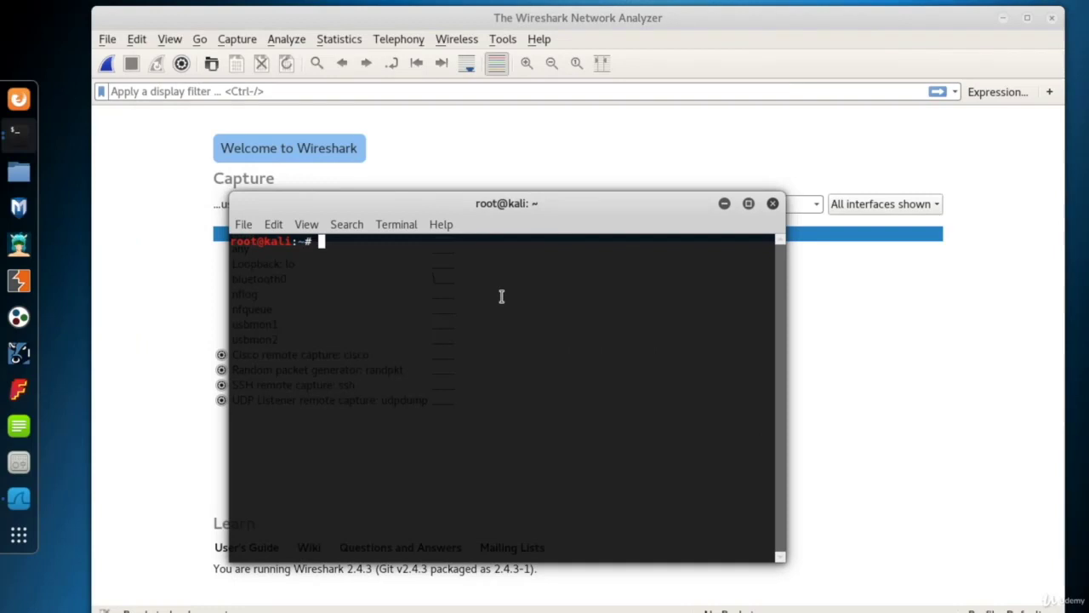
pyautogui.write('ifconfig')
pyautogui.press('Return')
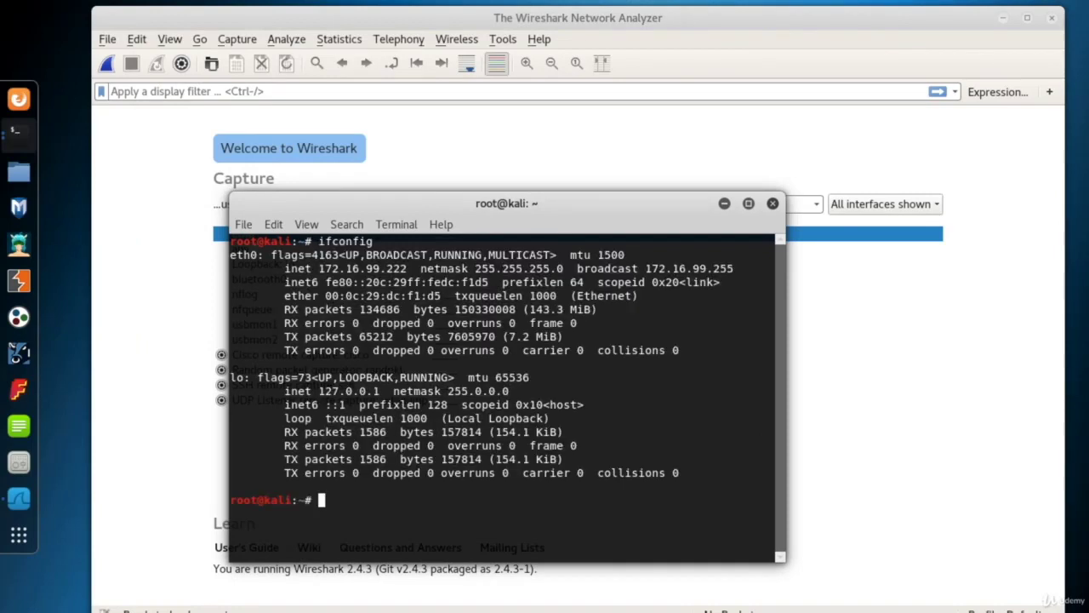
pyautogui.doubleClick(238, 255)
pyautogui.moveTo(317, 269); pyautogui.dragTo(411, 271)
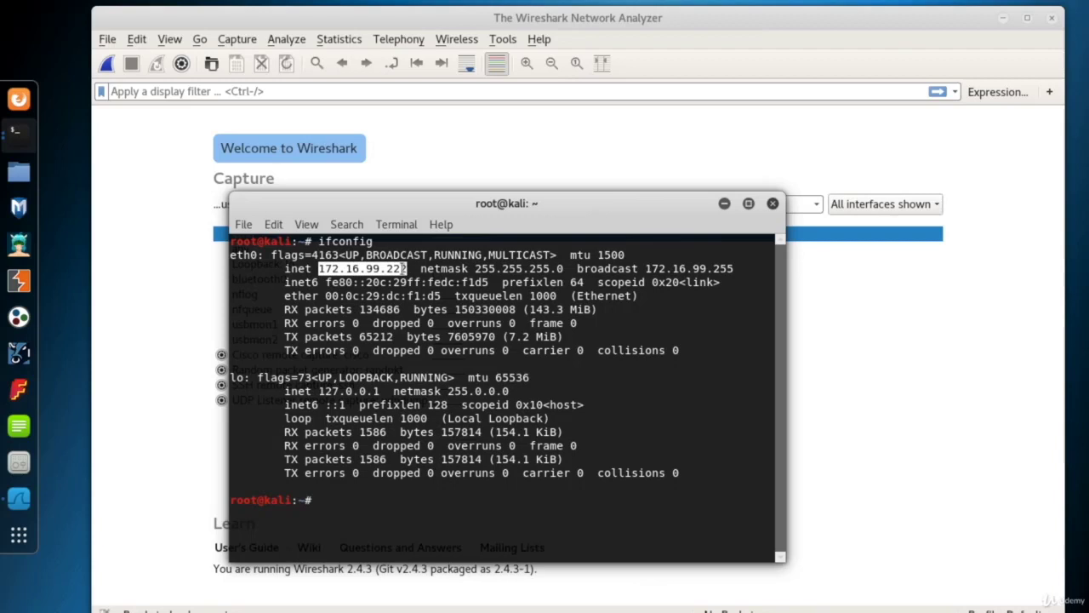
# - Start a live capture on eth0 in Wireshark, then shrink and reposition the capture window so all of it fits on screen
pyautogui.click(434, 160)
pyautogui.doubleClick(281, 233)
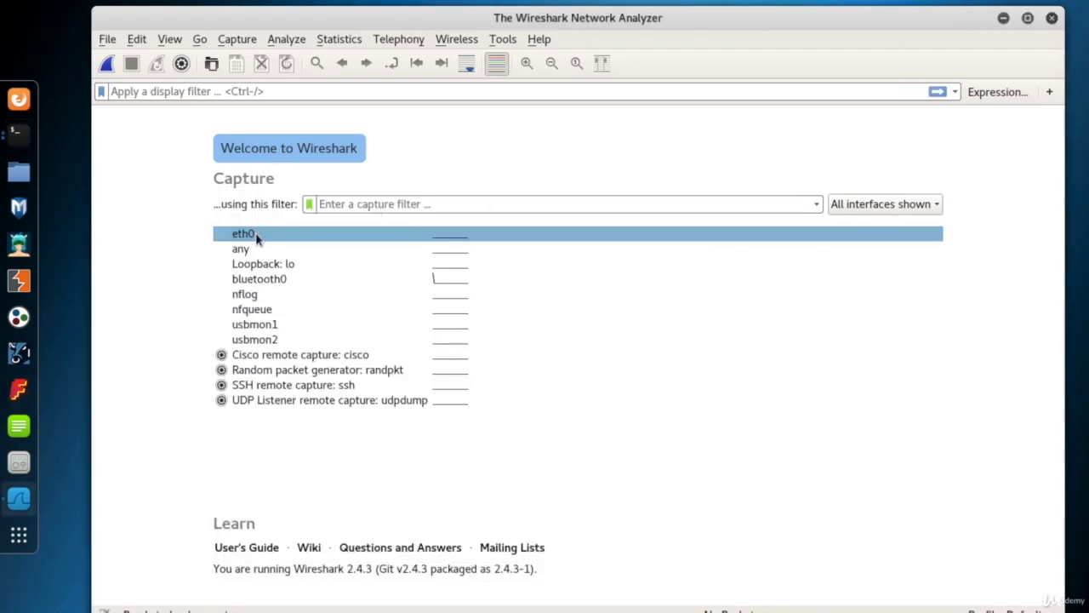
pyautogui.moveTo(380, 18); pyautogui.dragTo(382, 12)
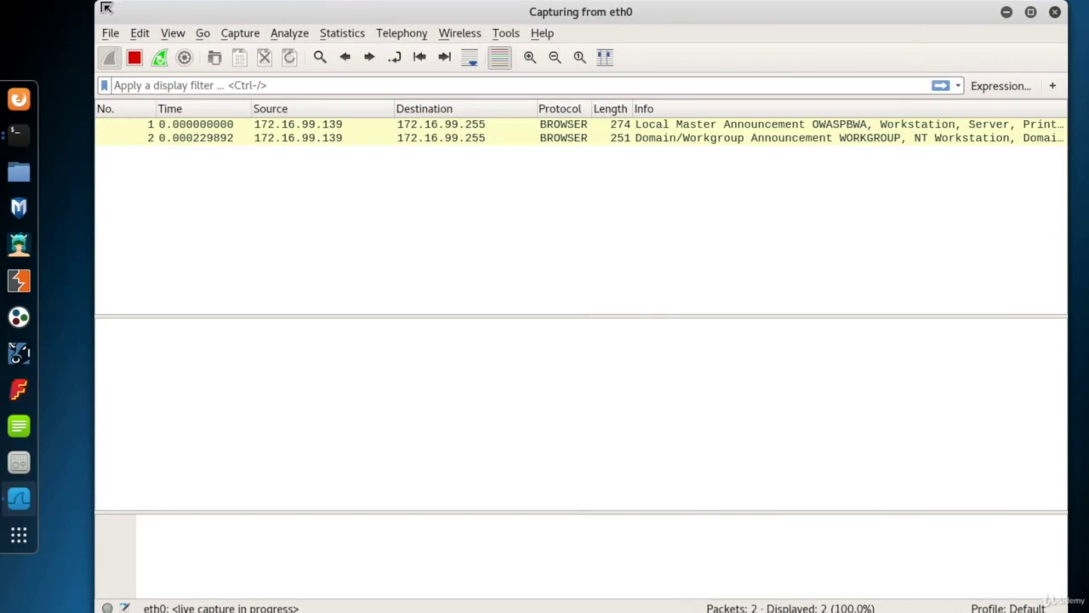
pyautogui.moveTo(101, 4); pyautogui.dragTo(170, 88)
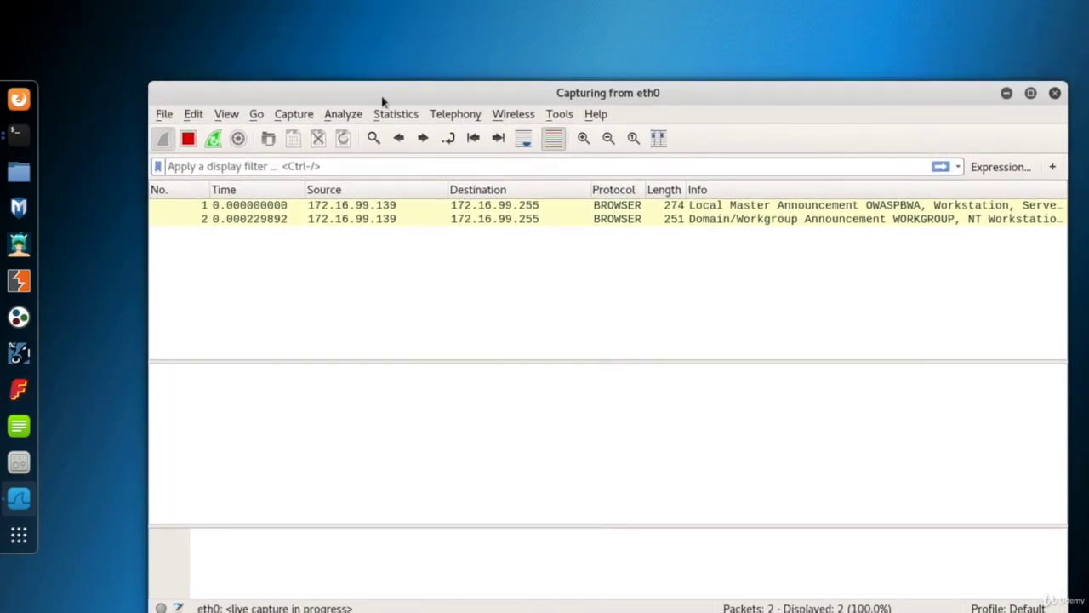
pyautogui.moveTo(382, 95); pyautogui.dragTo(349, 63)
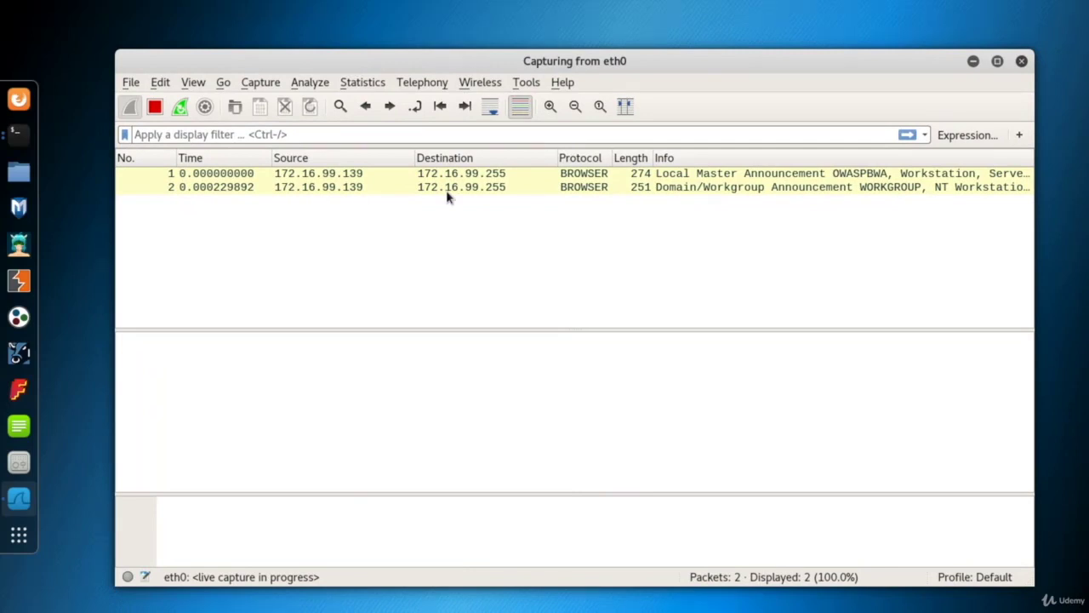
# - Switch to the OWASP Broken Web Apps VM, ping 172.16.99.222 for a few replies, and run ifconfig there
pyautogui.hotkey('ctrl', 'Left')
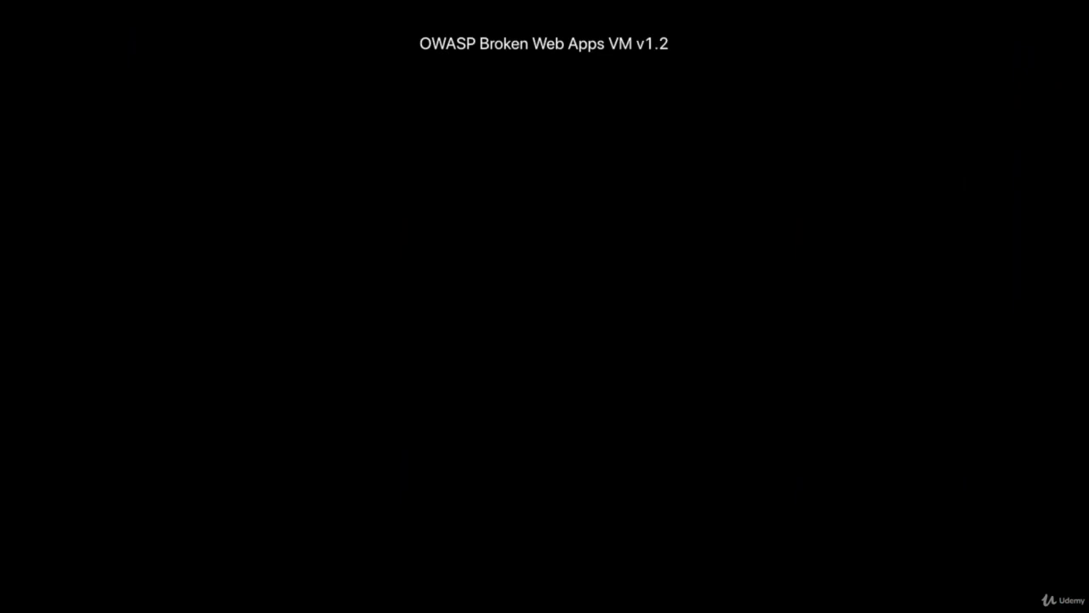
pyautogui.press('Return')
pyautogui.press('Return')
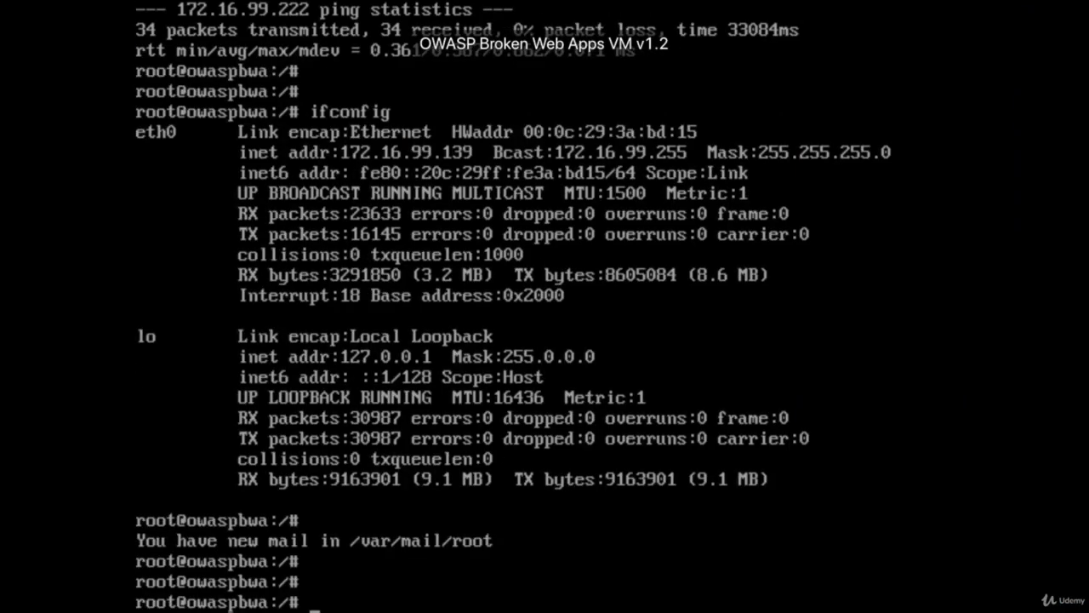
pyautogui.write('ping')
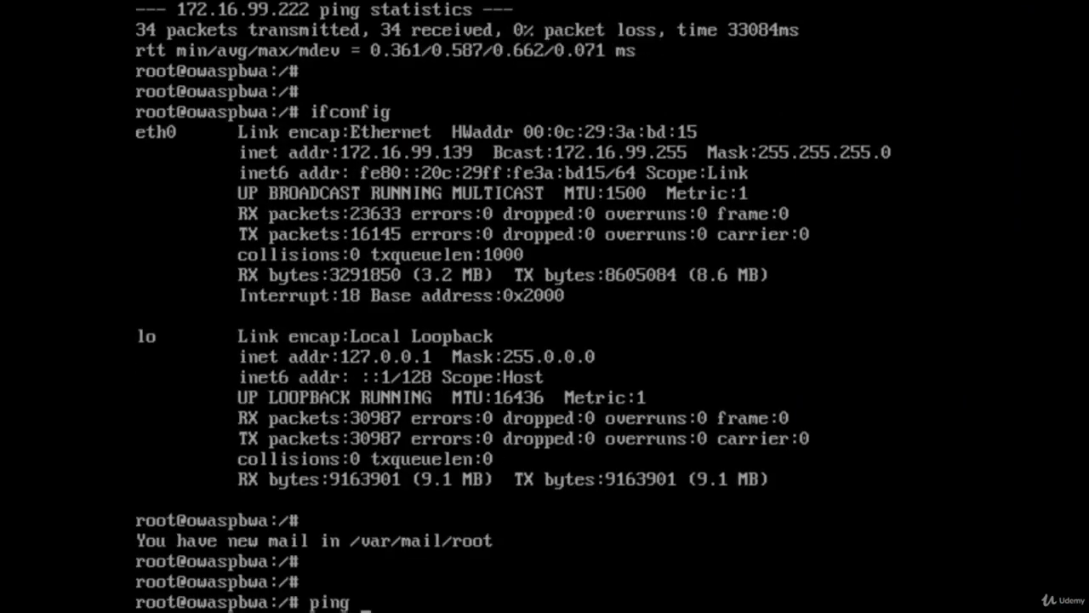
pyautogui.write(' 172.16.99.2')
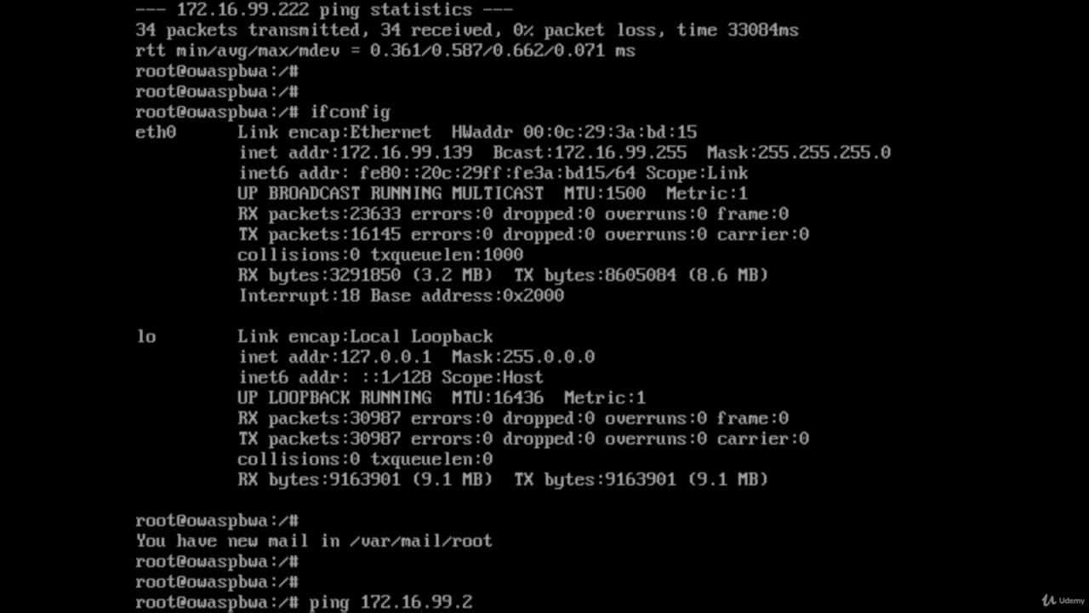
pyautogui.write('22')
pyautogui.press('Return')
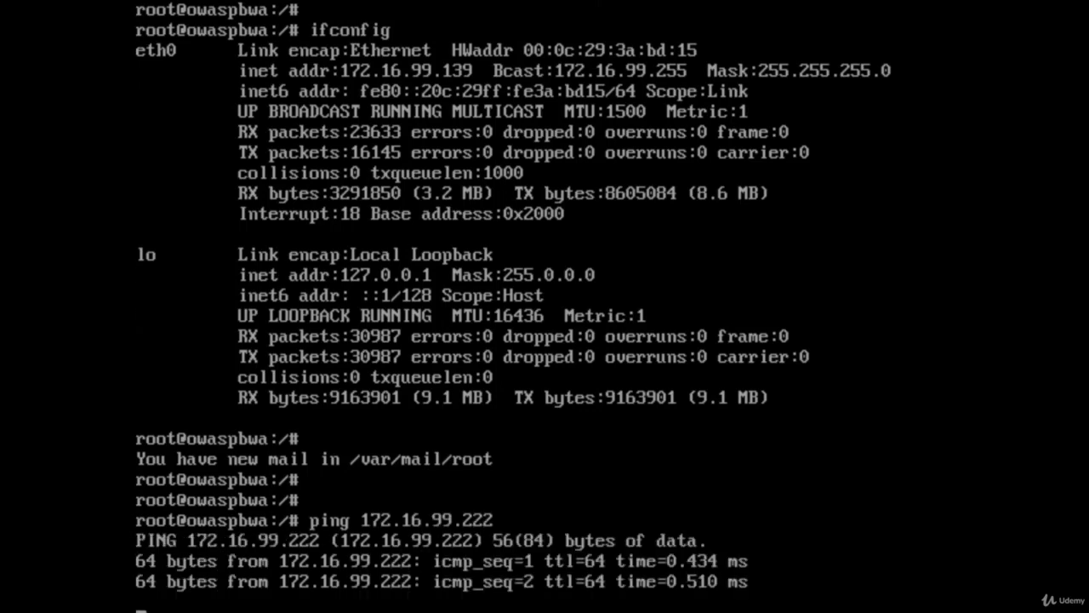
pyautogui.hotkey('ctrl', 'c')
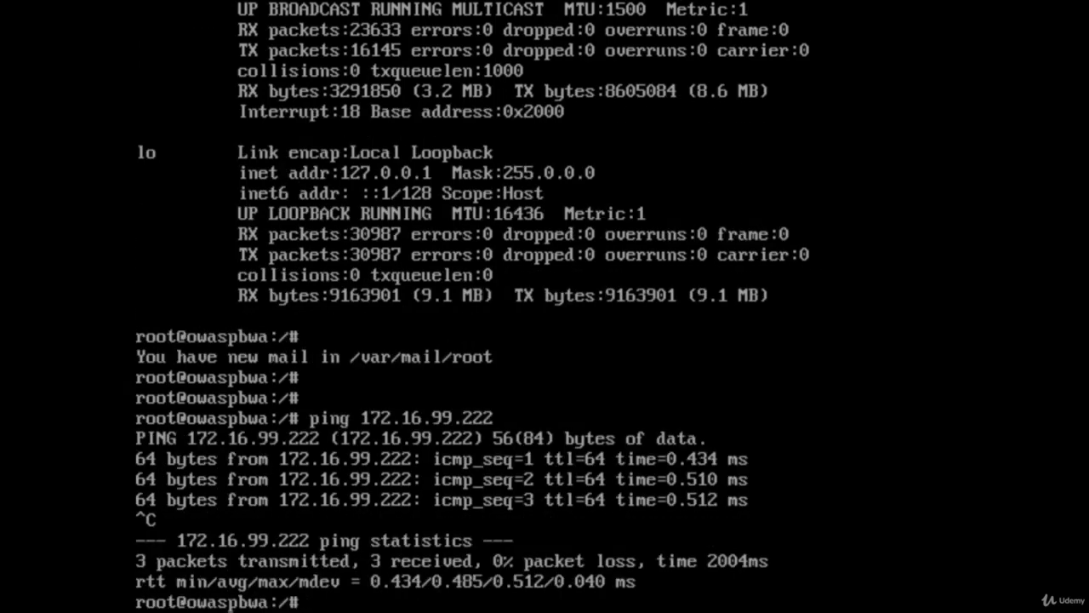
pyautogui.write('ifconfig')
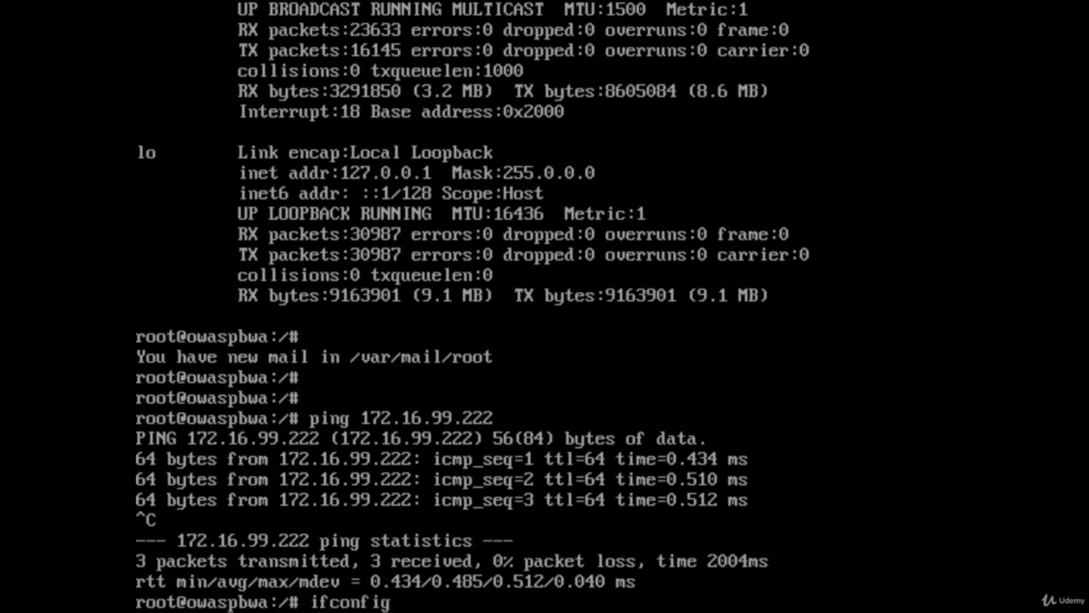
pyautogui.press('Return')
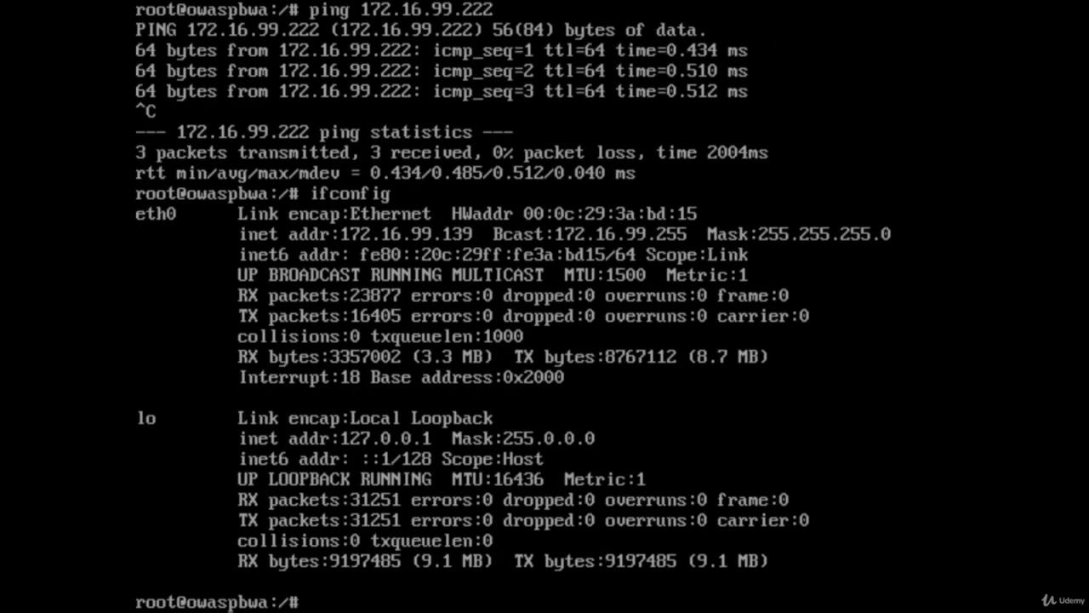
# - Switch to the Metasploitable2-Linux VM, ping 172.16.99.139 and stop after a few replies
pyautogui.hotkey('ctrl', 'Left')
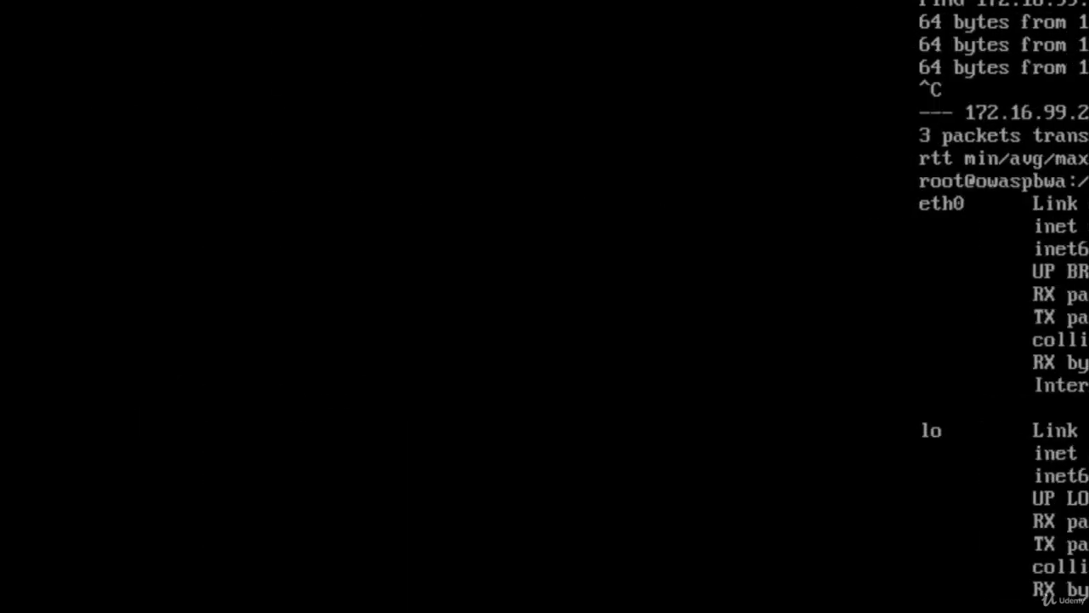
pyautogui.press('Return')
pyautogui.press('Return')
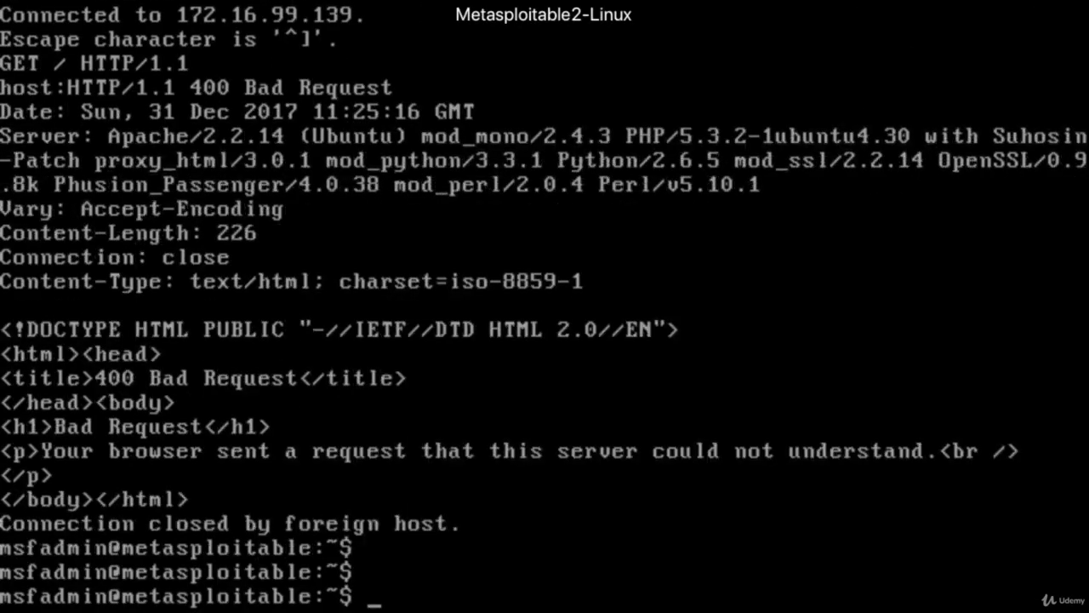
pyautogui.write('ping 172.1')
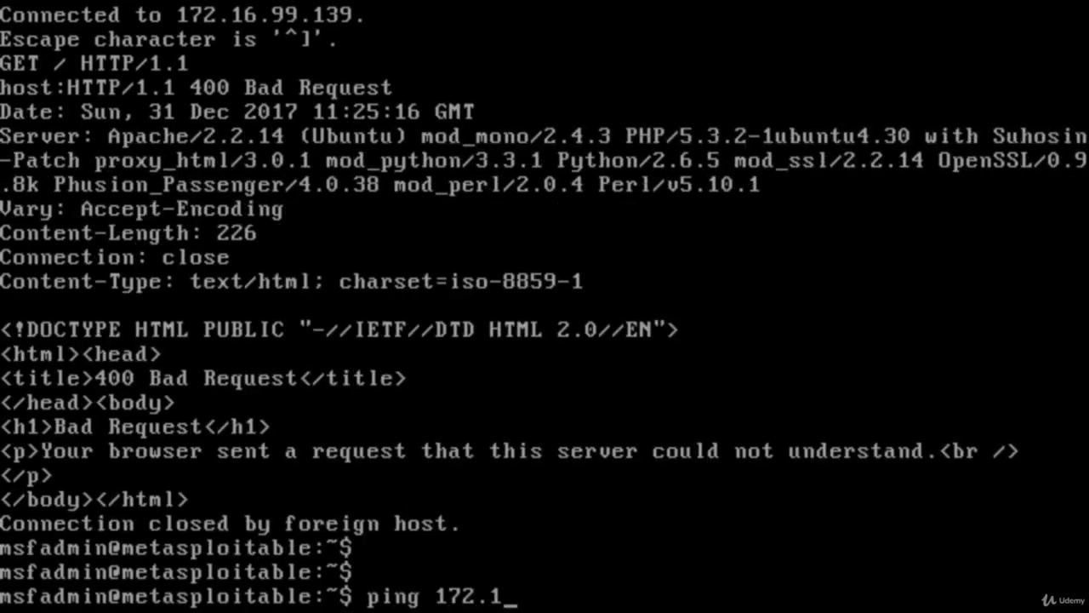
pyautogui.write('6.99.139')
pyautogui.press('Return')
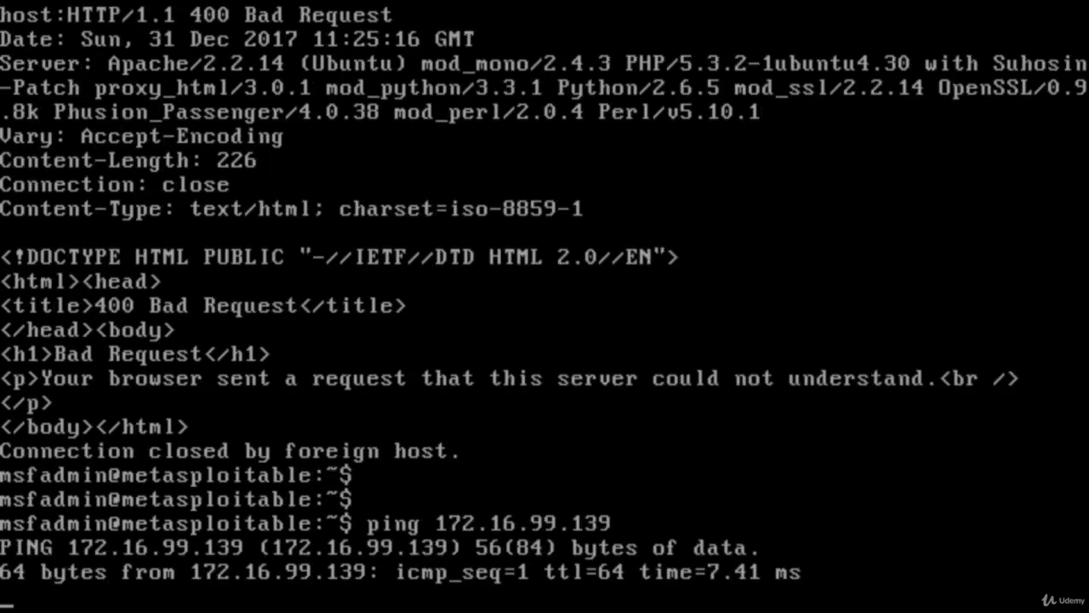
pyautogui.hotkey('alt', 'c')
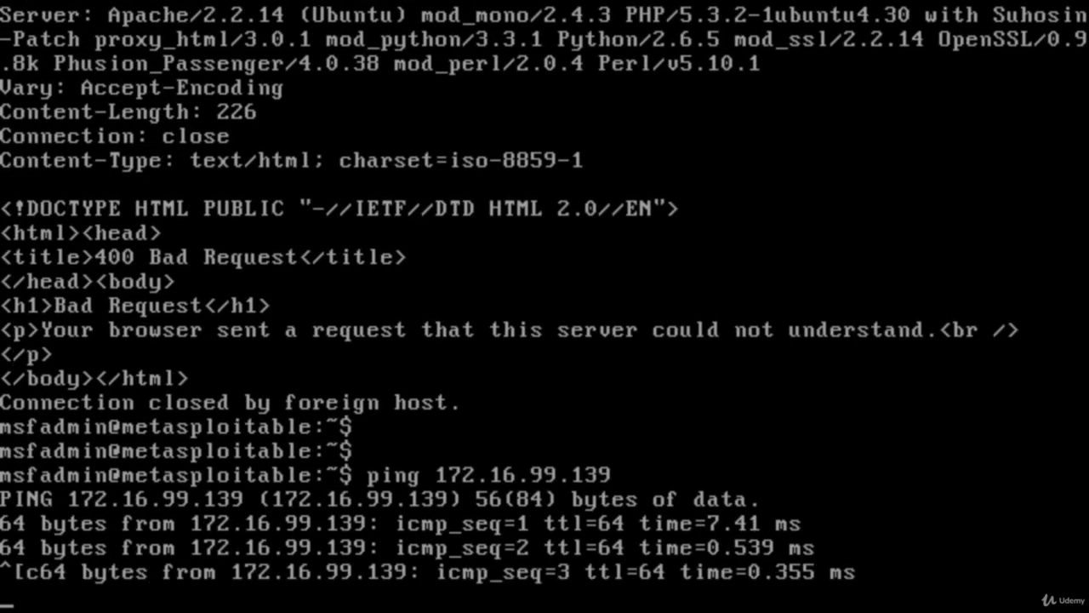
pyautogui.hotkey('ctrl', 'c')
pyautogui.press('Return')
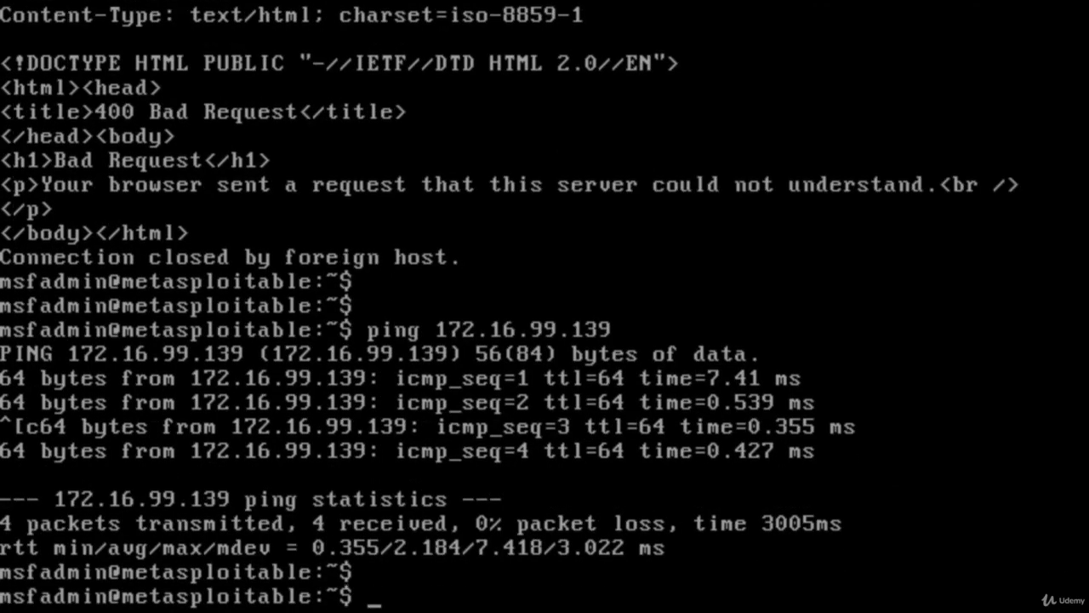
# - Ping 172.16.99.222 from the Metasploitable2 machine, stop after a few replies, and display its network configuration with ifconfig
pyautogui.write('ping 172.16.99.222')
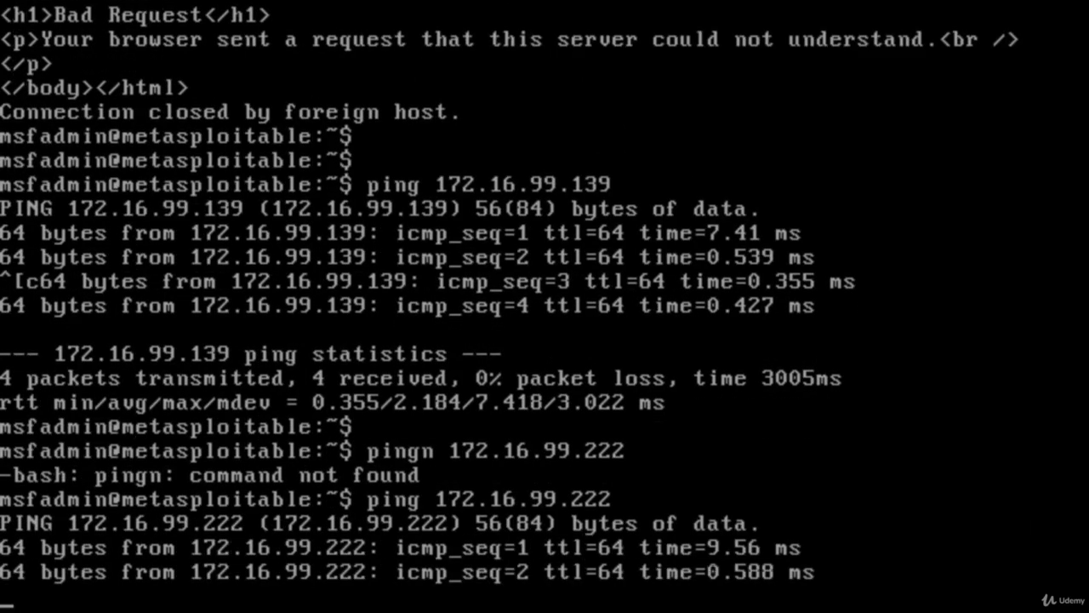
pyautogui.hotkey('ctrl', 'c')
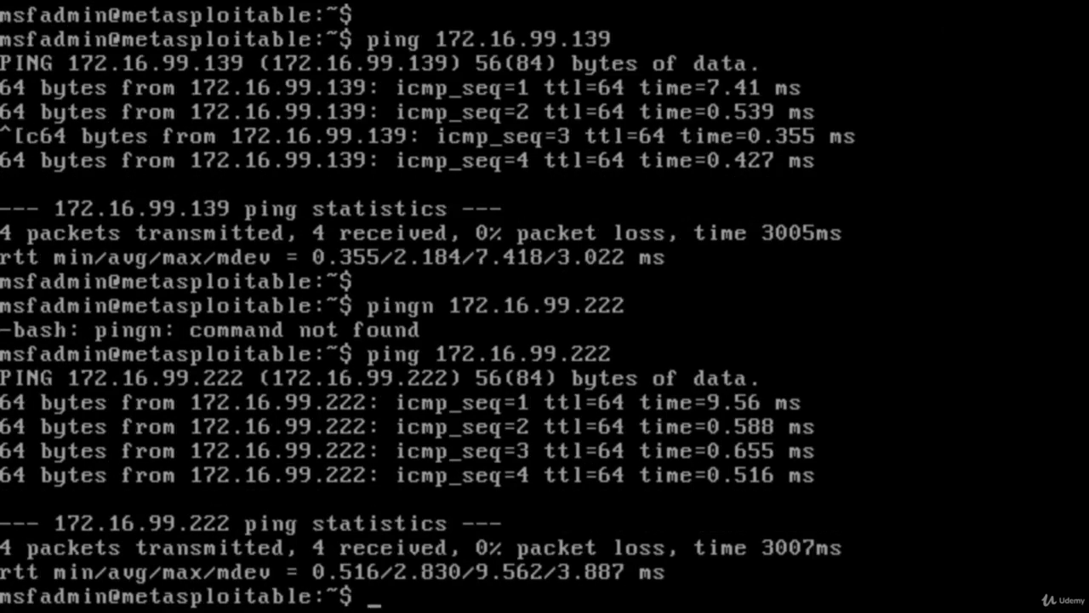
pyautogui.write('ifconfig')
pyautogui.press('Return')
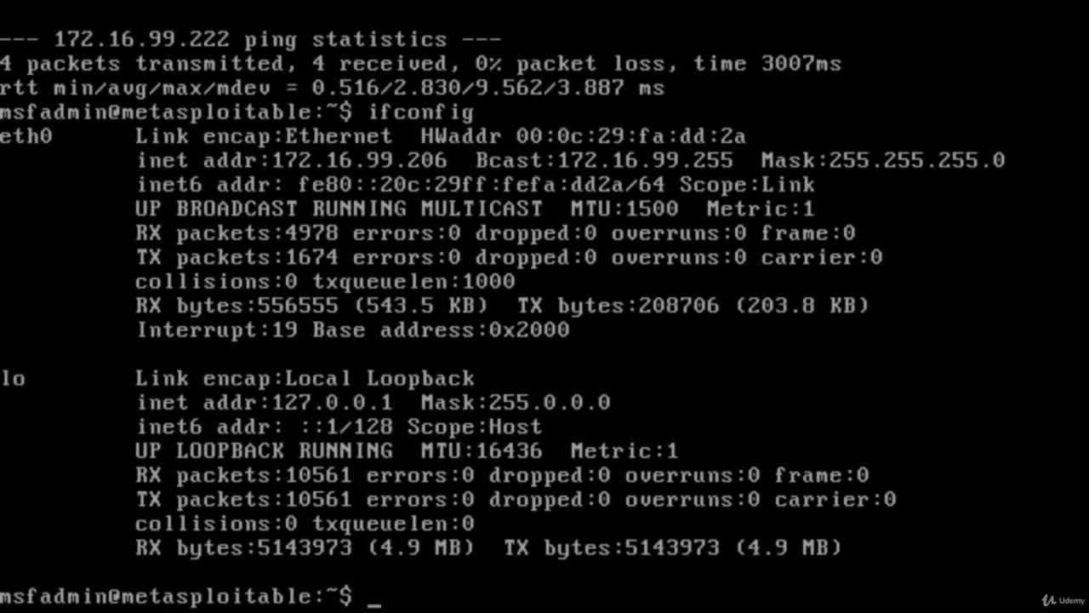
# - Return to the Kali Linux VM and examine the captured ICMP ping and ARP packets in the packet list
pyautogui.hotkey('ctrl', 'Right')
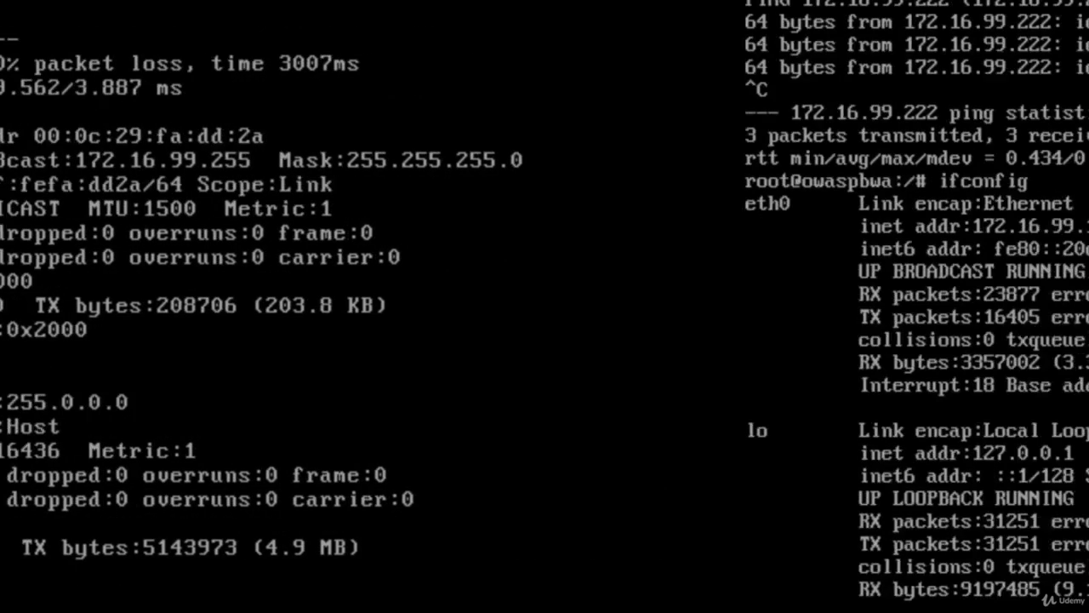
pyautogui.hotkey('ctrl', 'Right')
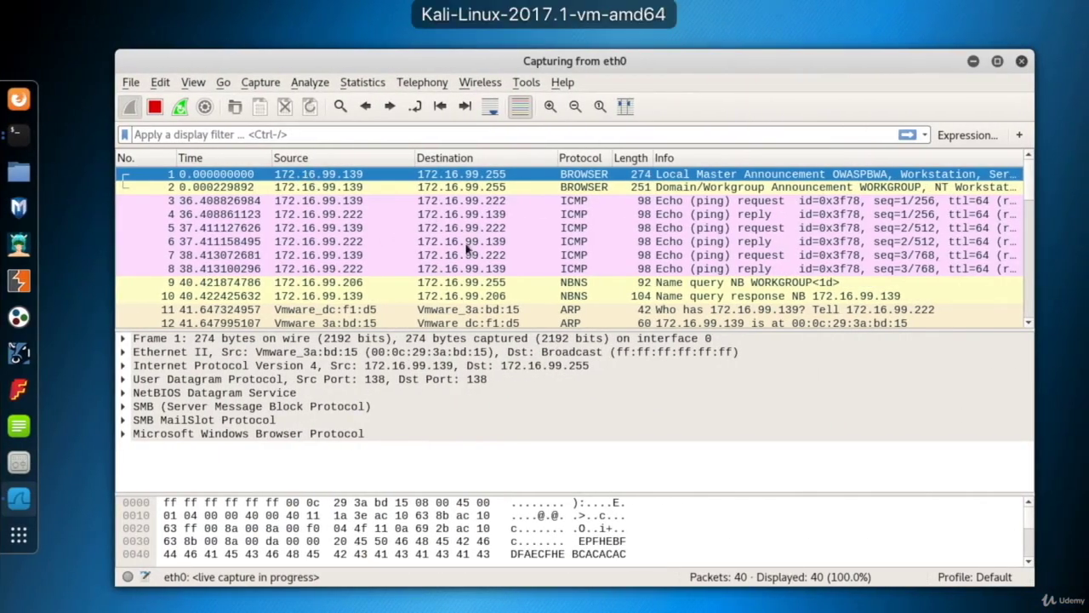
pyautogui.click(497, 244)
pyautogui.scroll(-8, 530, 241)
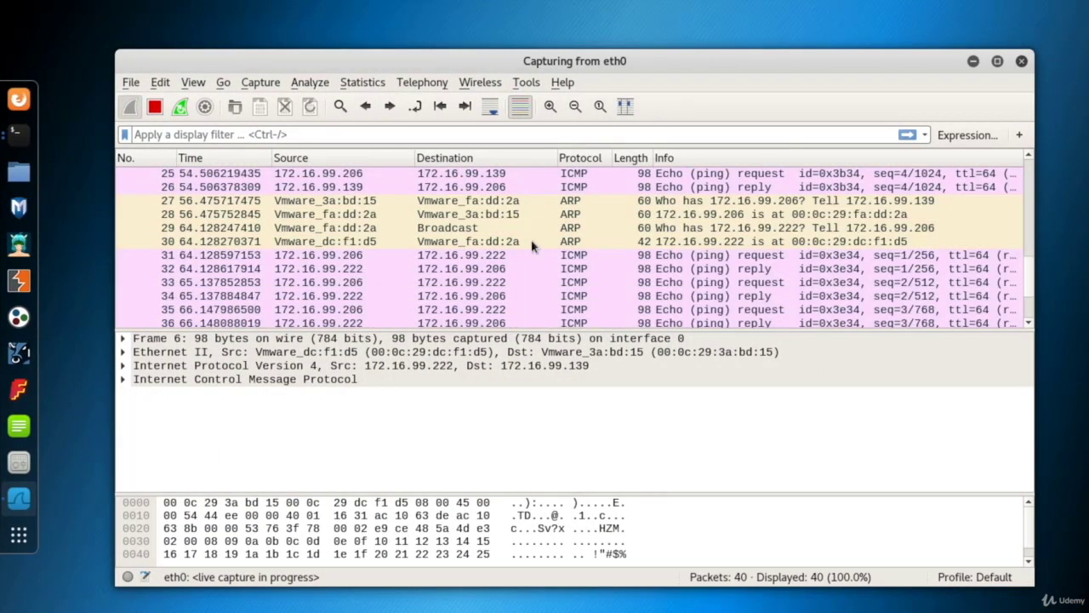
pyautogui.scroll(1, 559, 230)
pyautogui.click(576, 241)
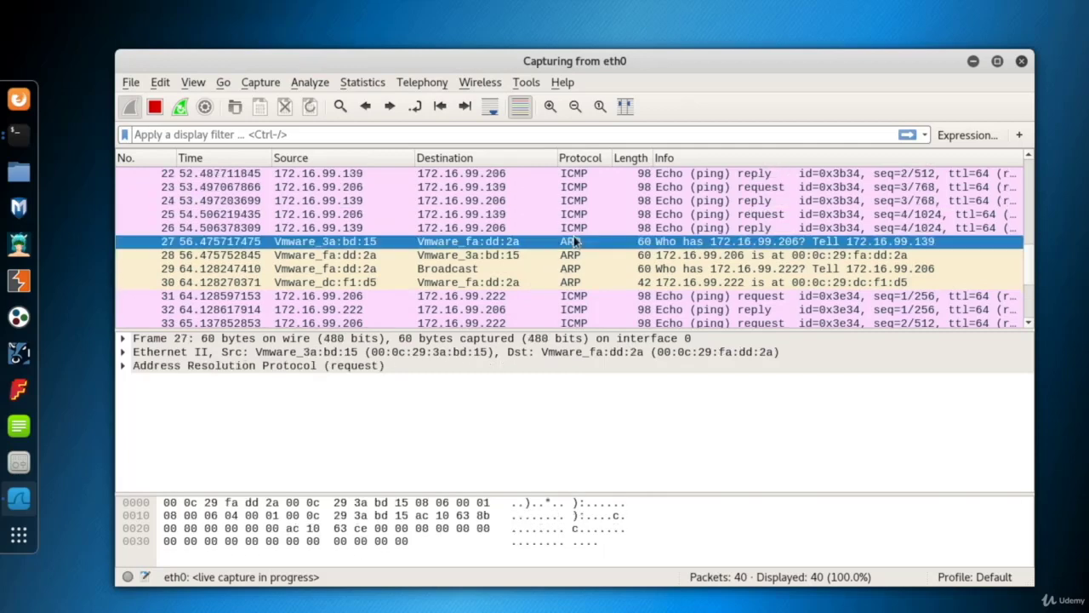
pyautogui.click(584, 228)
pyautogui.scroll(7, 598, 262)
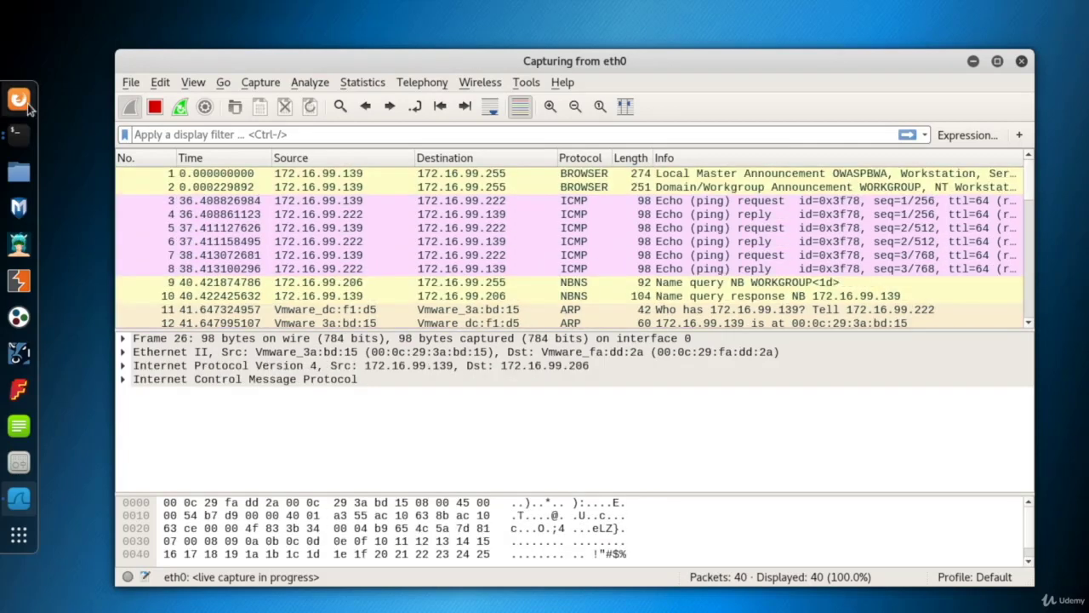
# - Switch to Firefox, move its window fully into view, and load the site at 172.16.99.139
pyautogui.click(24, 100)
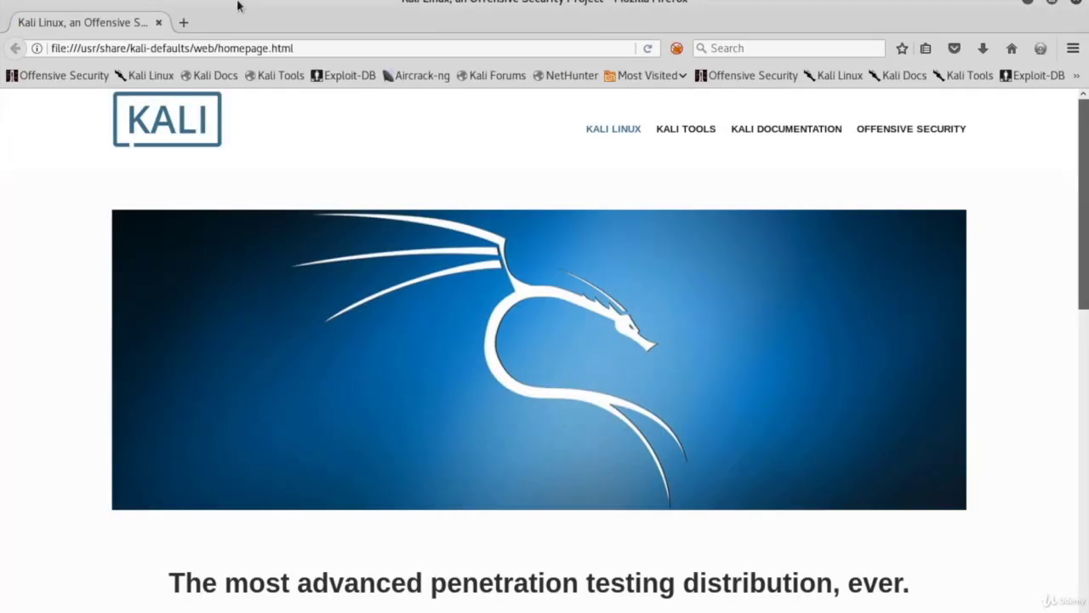
pyautogui.doubleClick(238, 6)
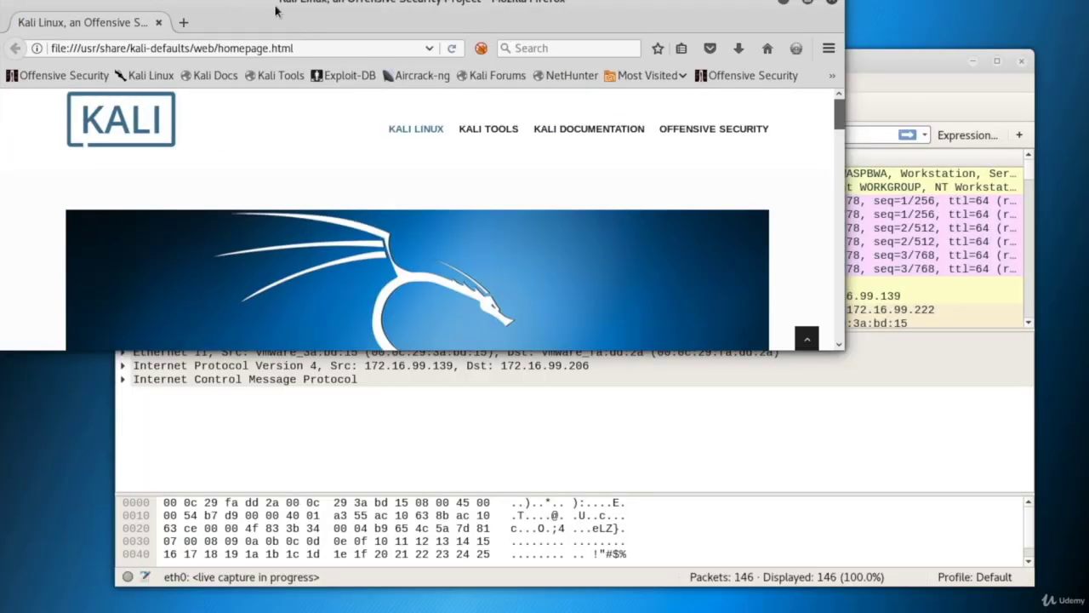
pyautogui.moveTo(259, 5); pyautogui.dragTo(411, 124)
pyautogui.doubleClick(467, 171)
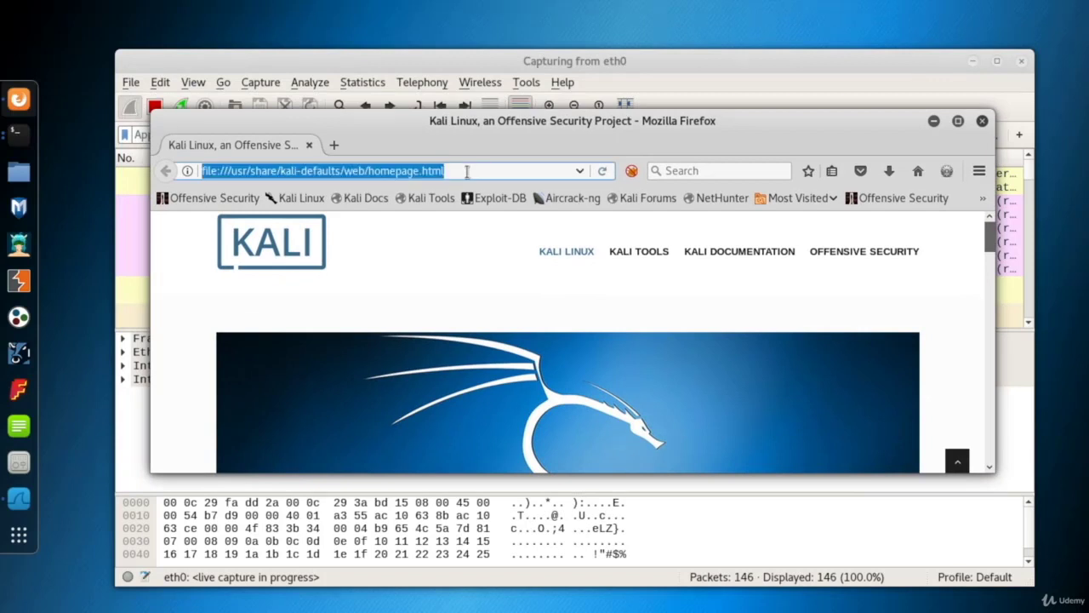
pyautogui.write('172')
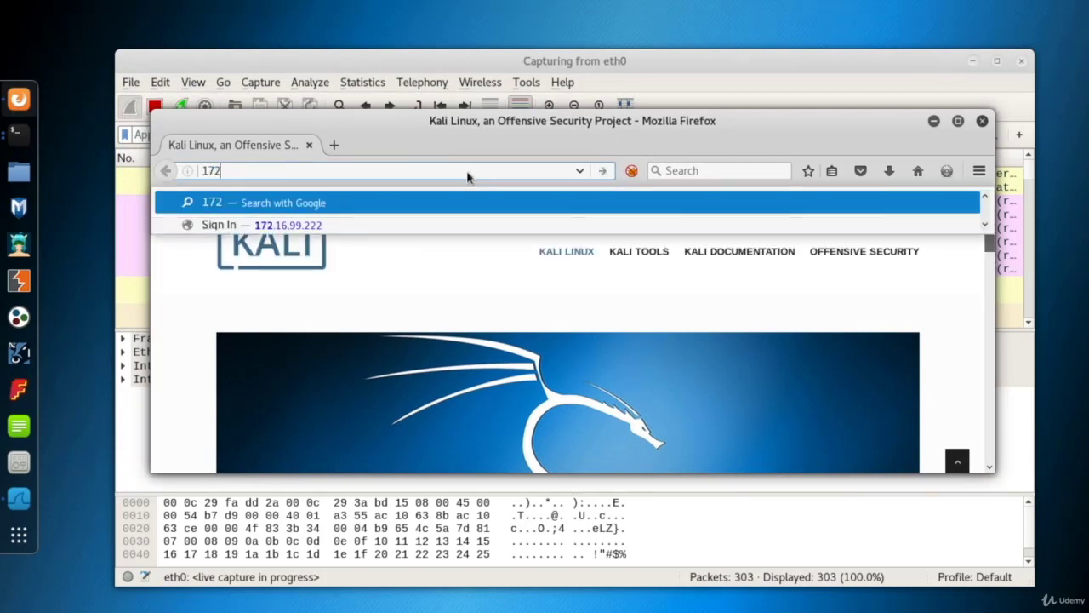
pyautogui.write('.16.99.139')
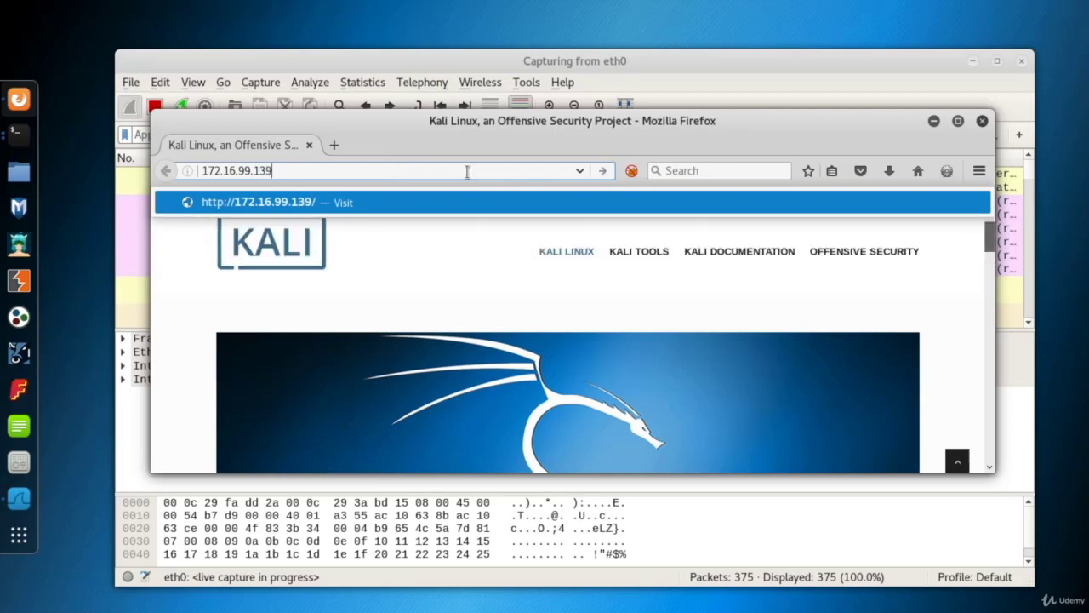
pyautogui.press('Return')
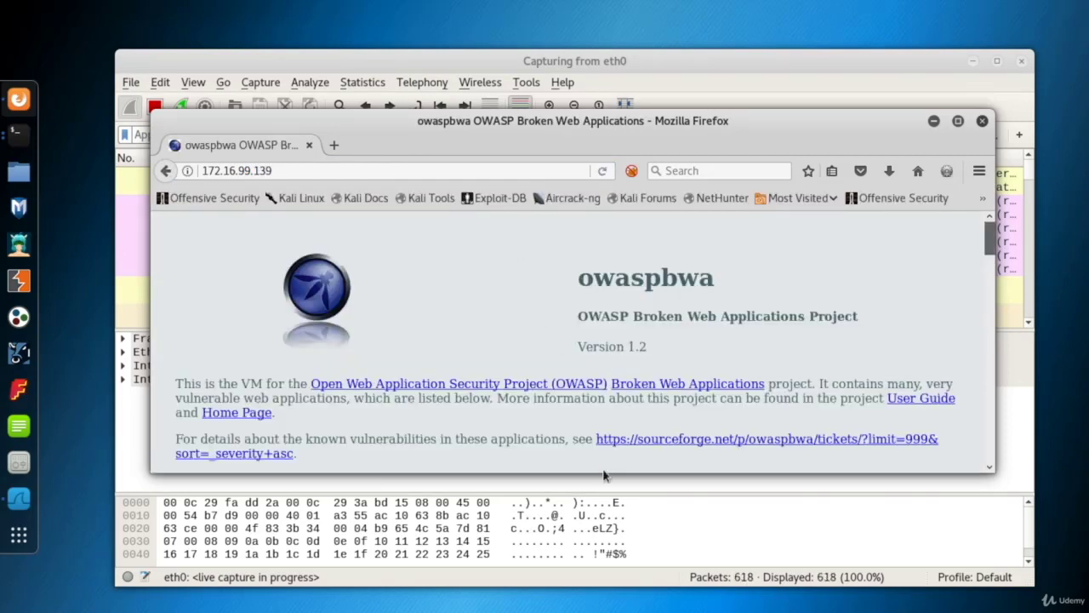
# - Load nhs.uk in a new browser tab, then close Firefox with all its tabs
pyautogui.click(334, 145)
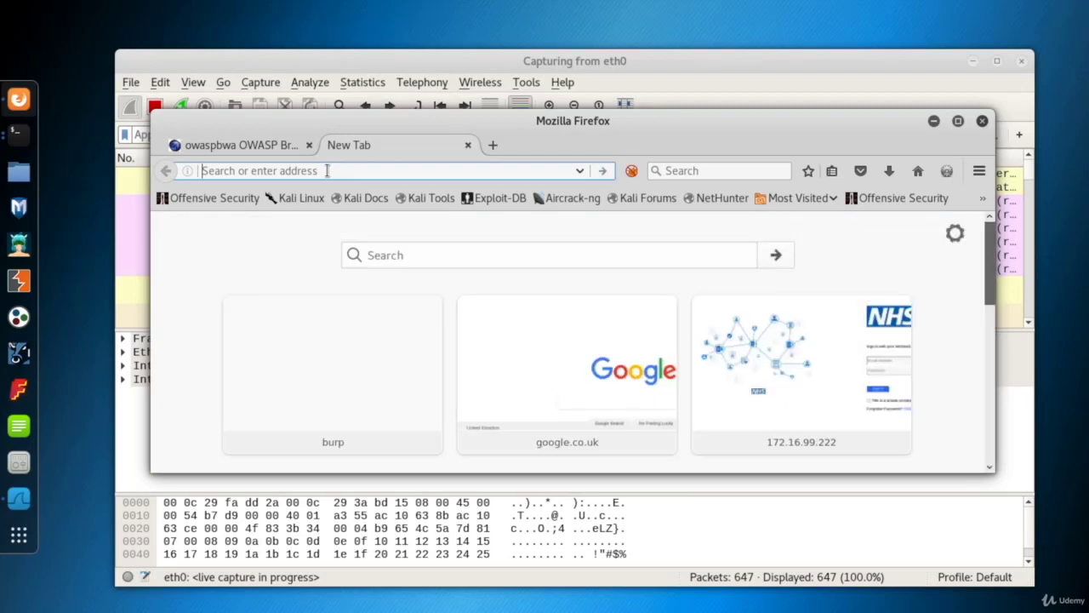
pyautogui.write('nhs.uk')
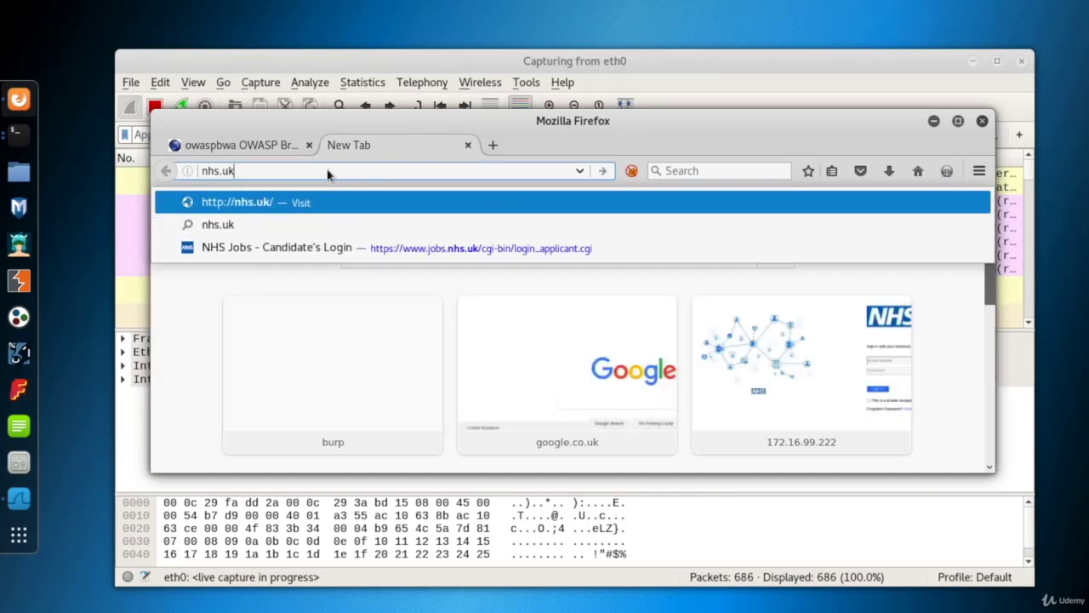
pyautogui.press('Return')
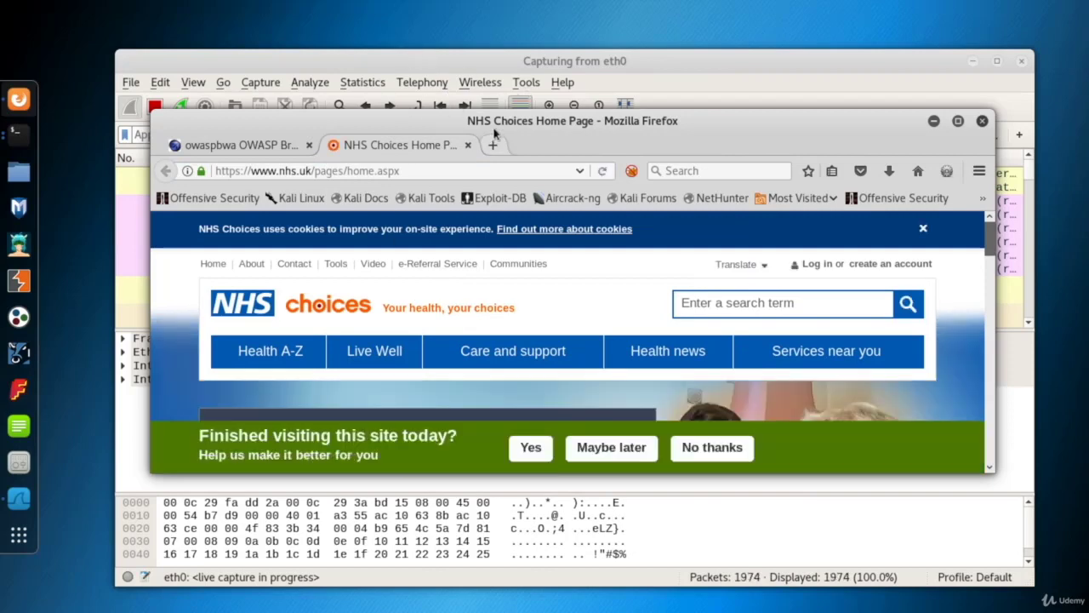
pyautogui.click(982, 121)
pyautogui.click(715, 335)
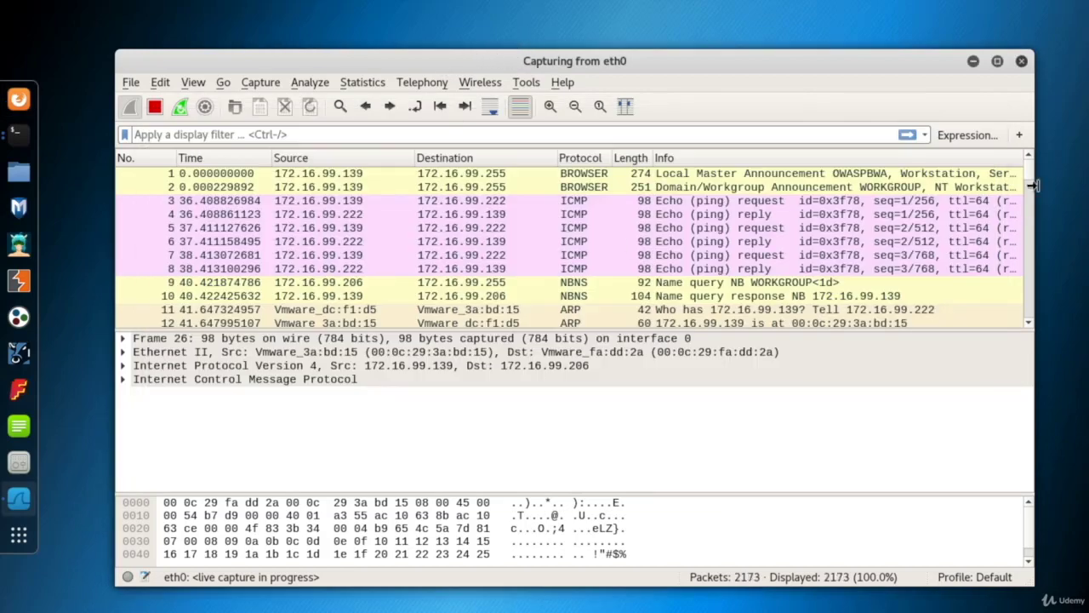
# - Examine the captured web traffic in Wireshark's packet list, selecting TCP packet 1192 and the reset packet 2165
pyautogui.moveTo(1028, 167); pyautogui.dragTo(1024, 246)
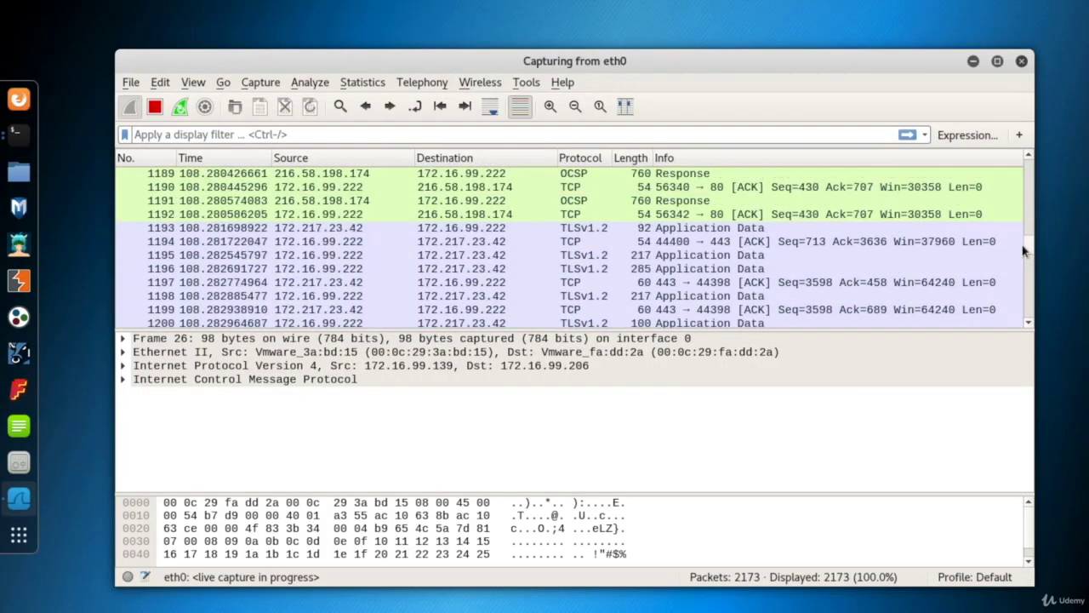
pyautogui.click(575, 215)
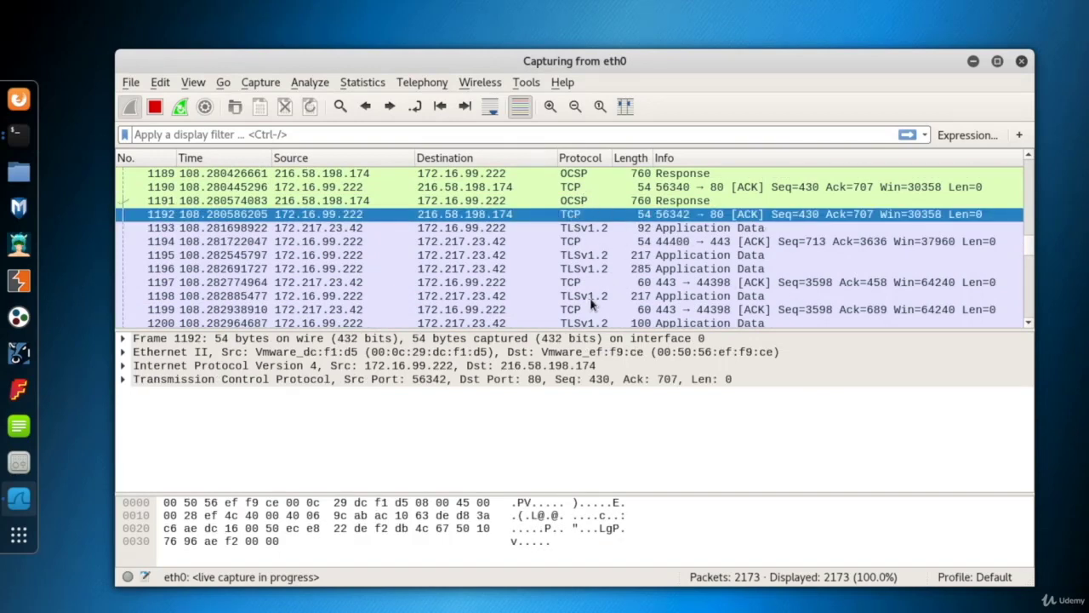
pyautogui.moveTo(1034, 248); pyautogui.dragTo(1030, 316)
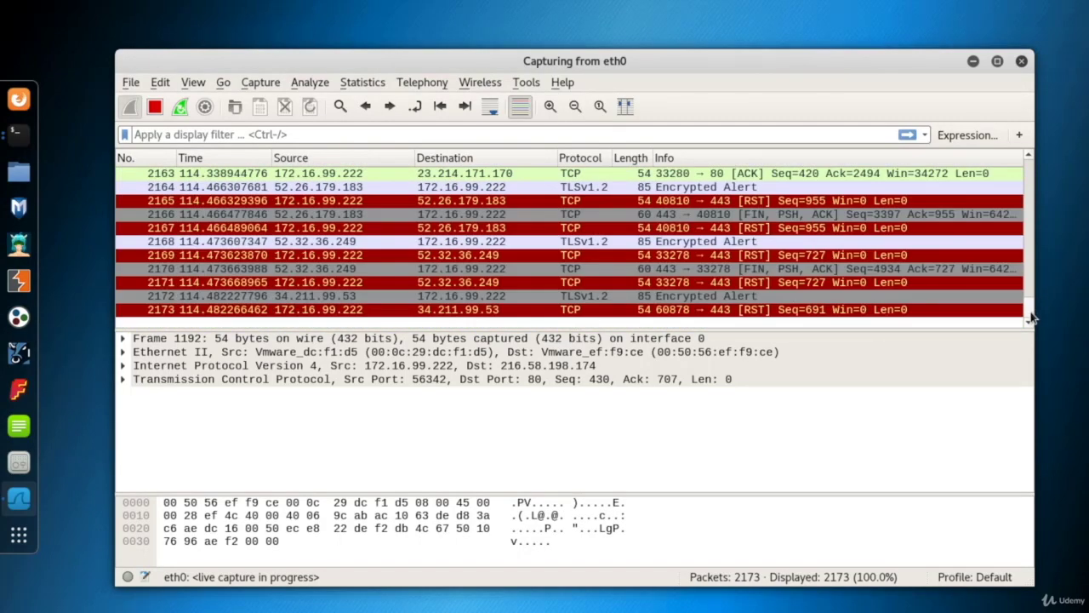
pyautogui.click(723, 177)
pyautogui.click(723, 202)
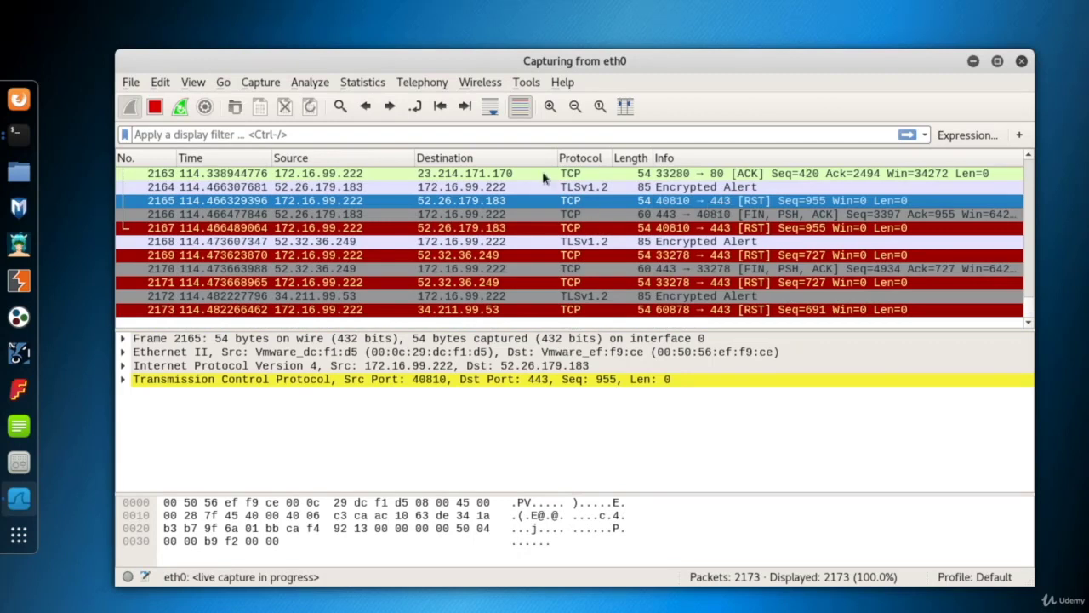
# - Open the Conversations statistics, review the IPv4 conversations, and select the one between 8.8.8.8 and 172.16.99.222
pyautogui.click(359, 84)
pyautogui.click(379, 170)
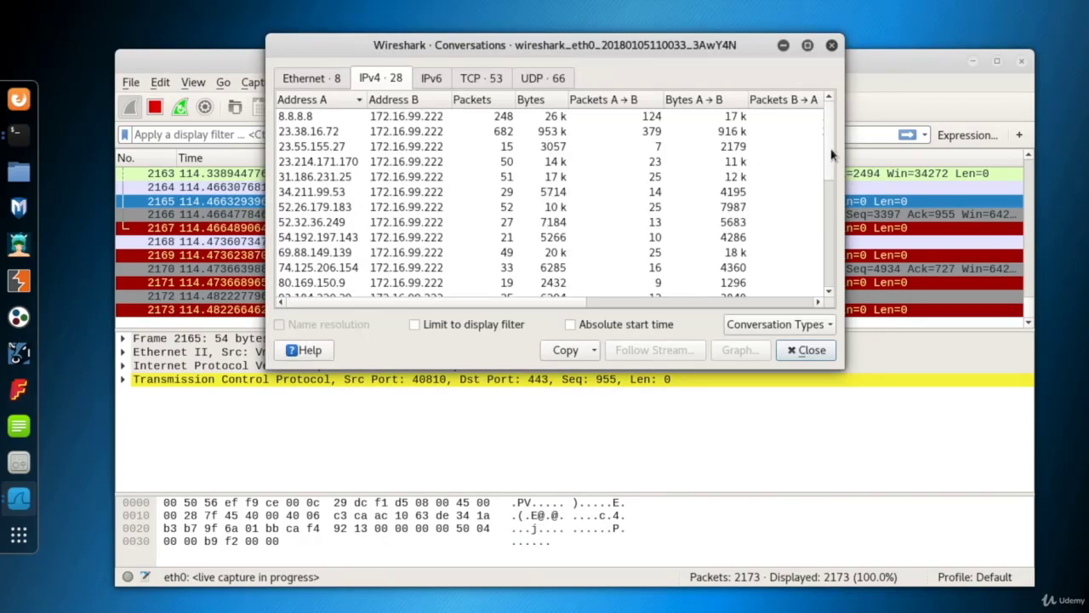
pyautogui.moveTo(829, 150); pyautogui.dragTo(828, 175)
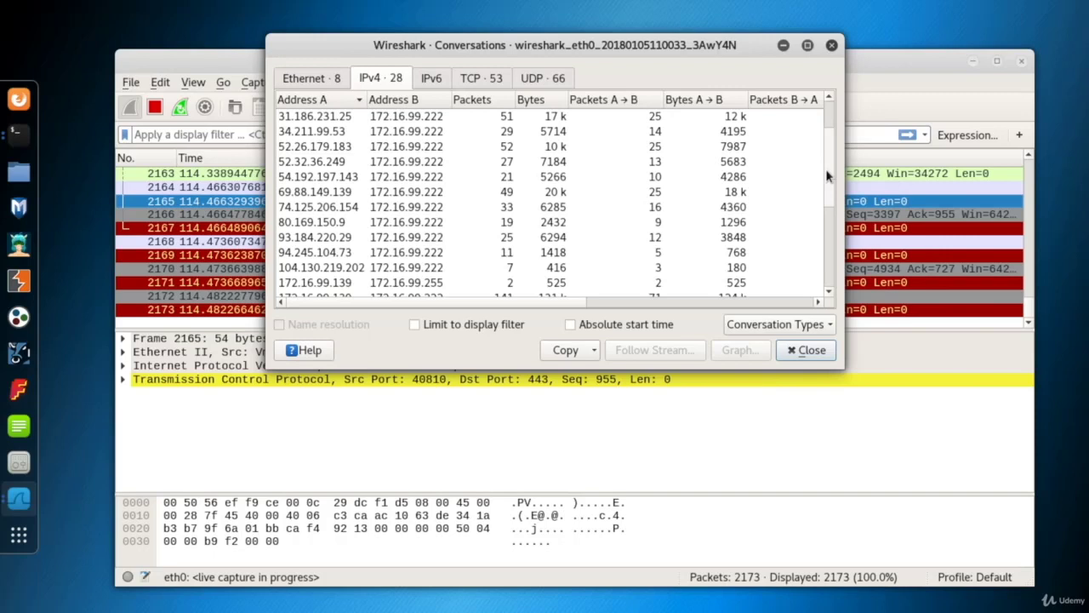
pyautogui.scroll(2, 826, 169)
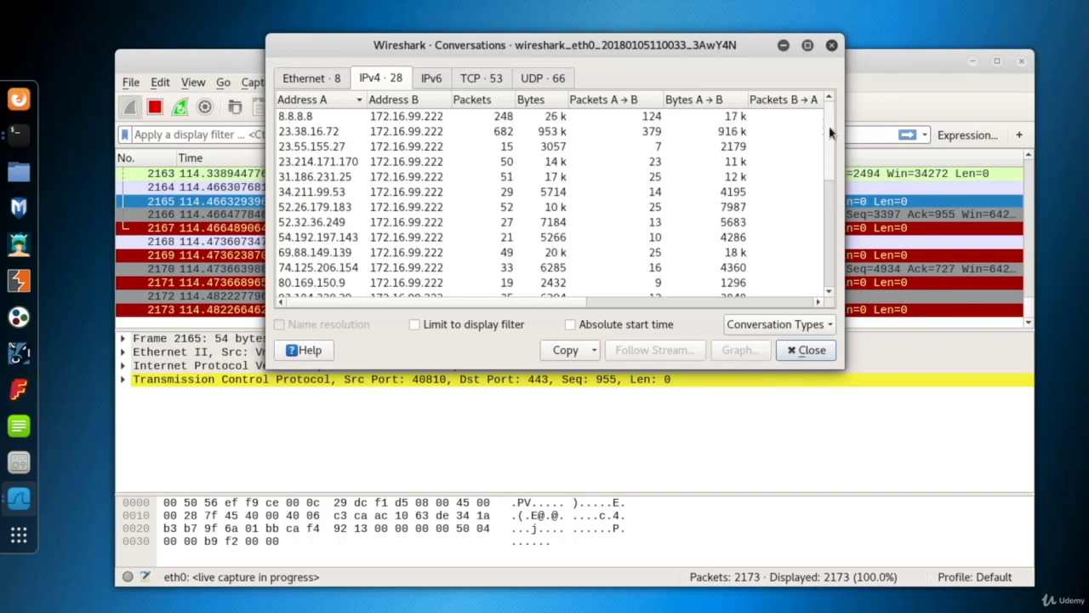
pyautogui.click(310, 117)
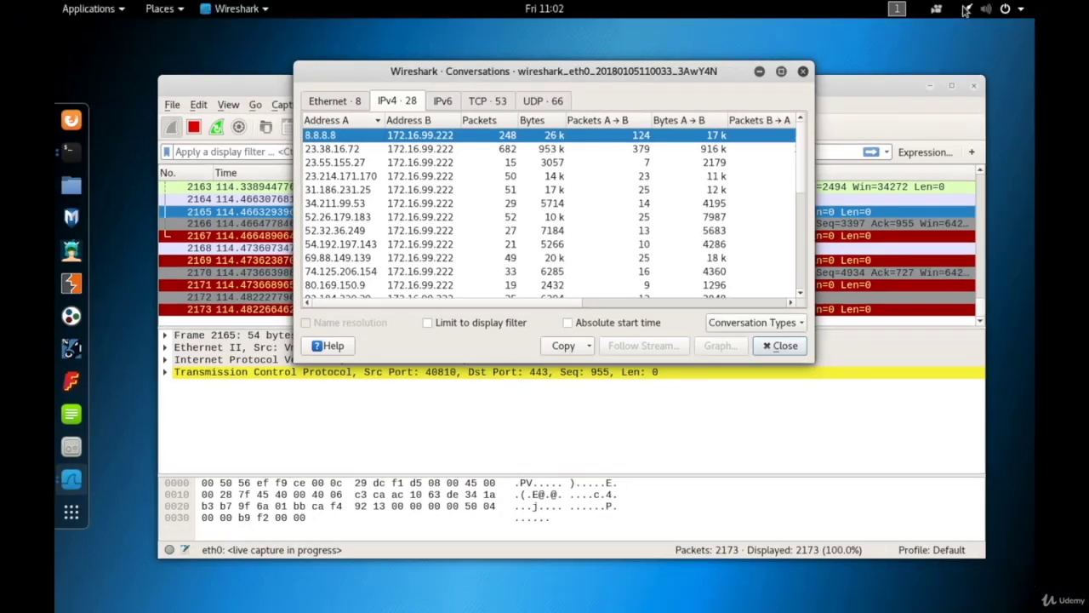
# - Check the DNS server in the wired connection's details, then close the network settings without applying changes
pyautogui.click(963, 7)
pyautogui.click(999, 95)
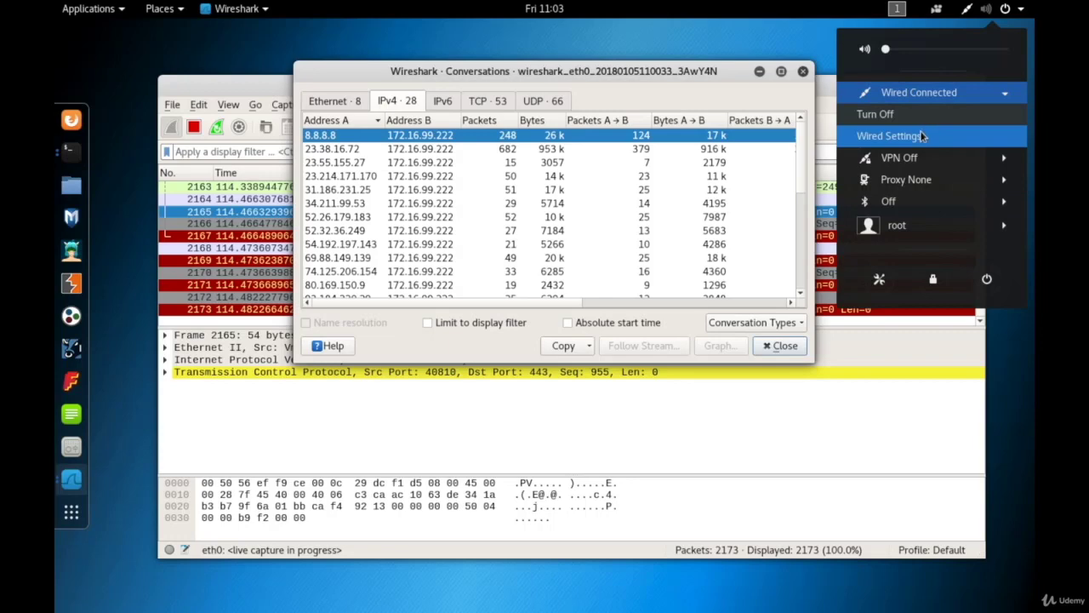
pyautogui.click(922, 136)
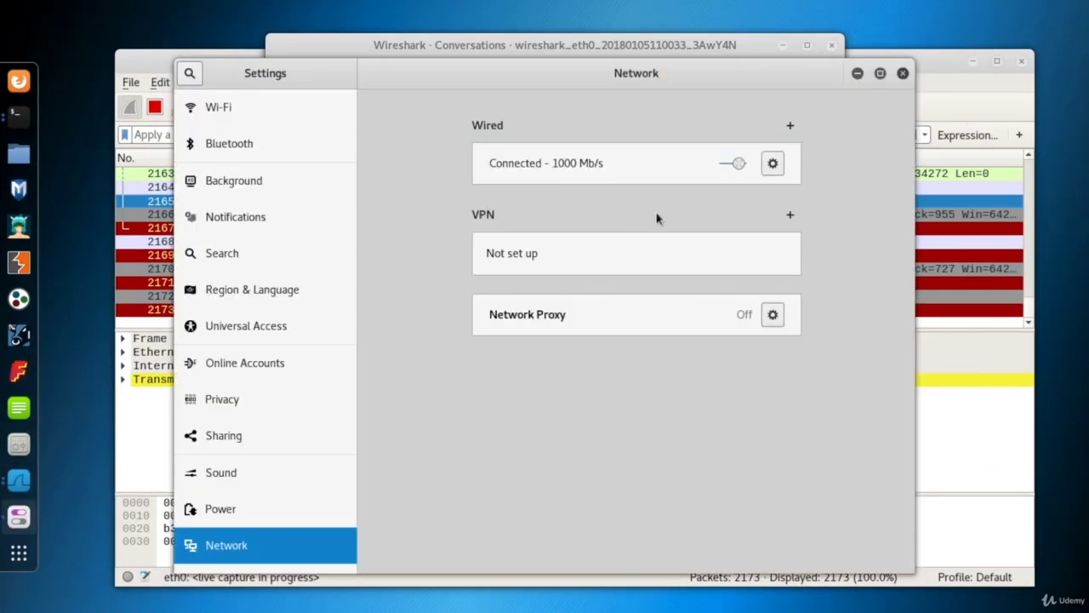
pyautogui.click(772, 163)
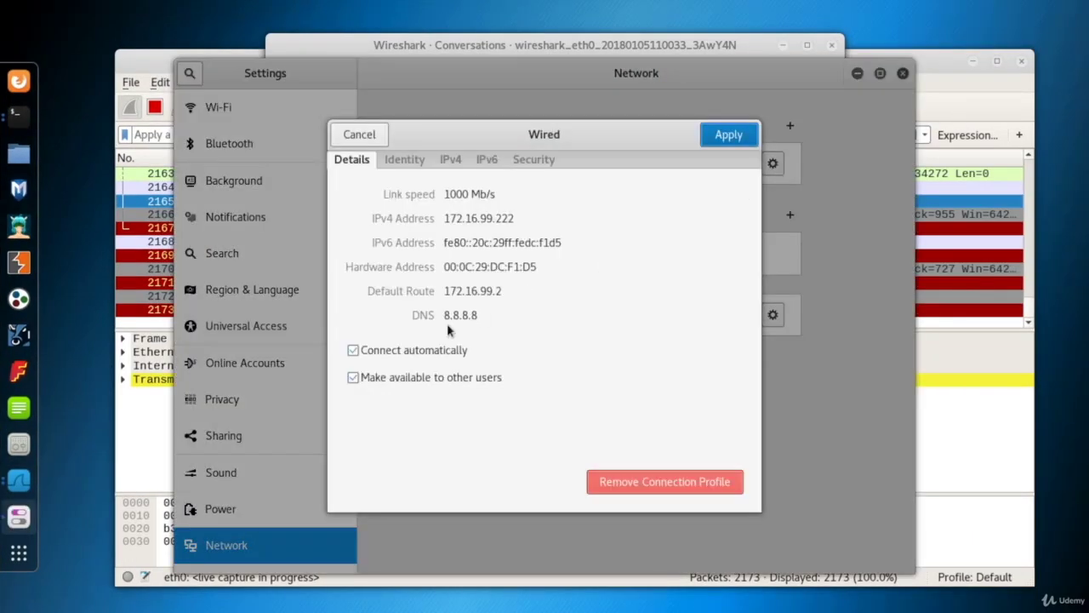
pyautogui.moveTo(444, 316); pyautogui.dragTo(485, 316)
pyautogui.click(360, 134)
pyautogui.click(903, 73)
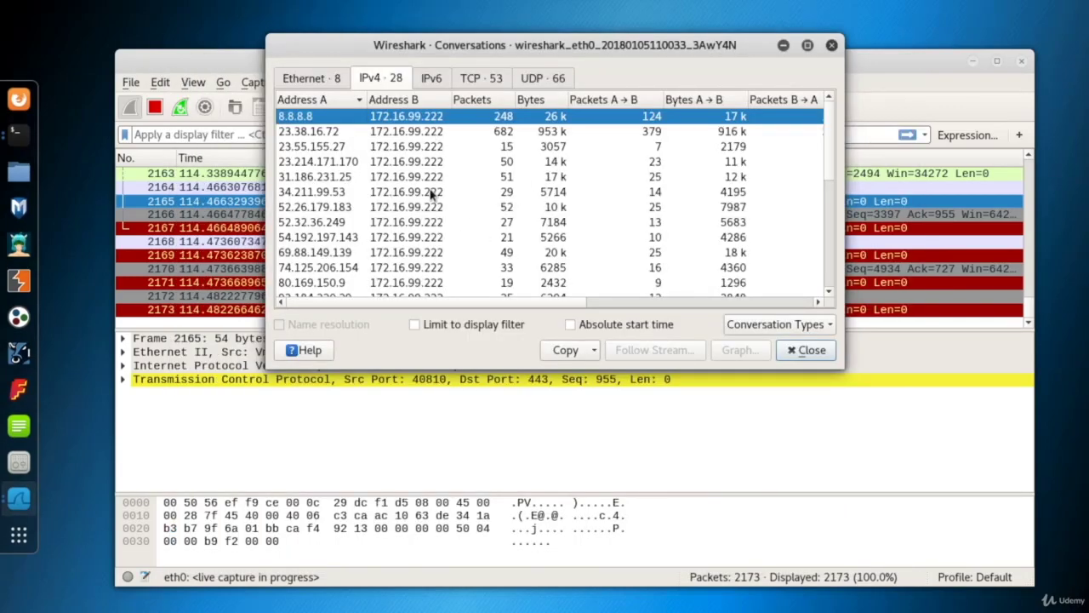
# - Examine the Ethernet conversations of MAC address 00:0c:29:3a:bd:15 with 00:0c:29:dc:f1:d5 and 00:0c:29:fa:dd:2a
pyautogui.click(323, 79)
pyautogui.click(338, 132)
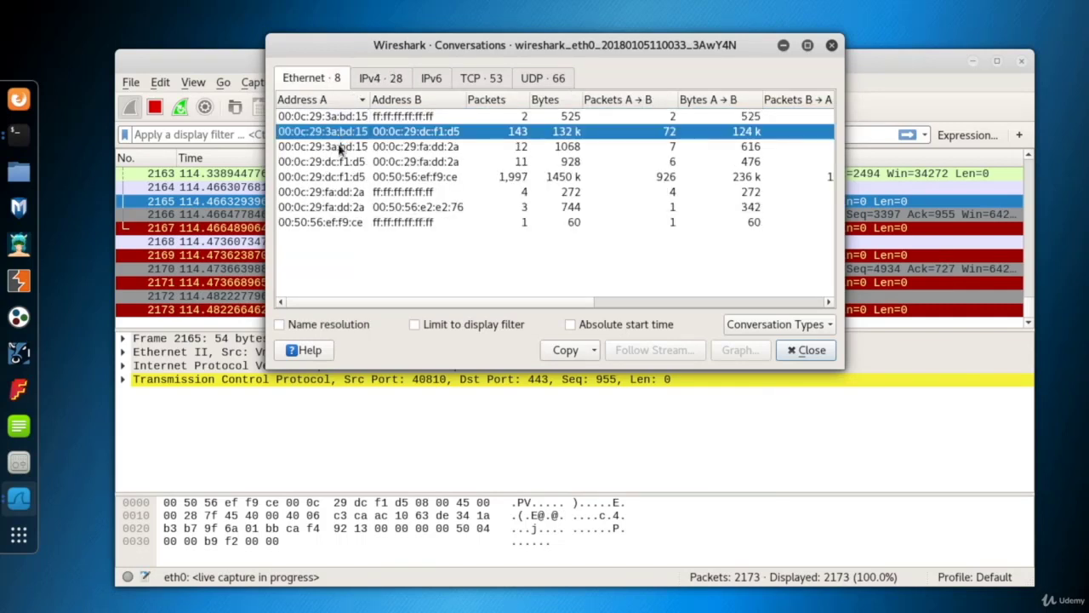
pyautogui.click(340, 146)
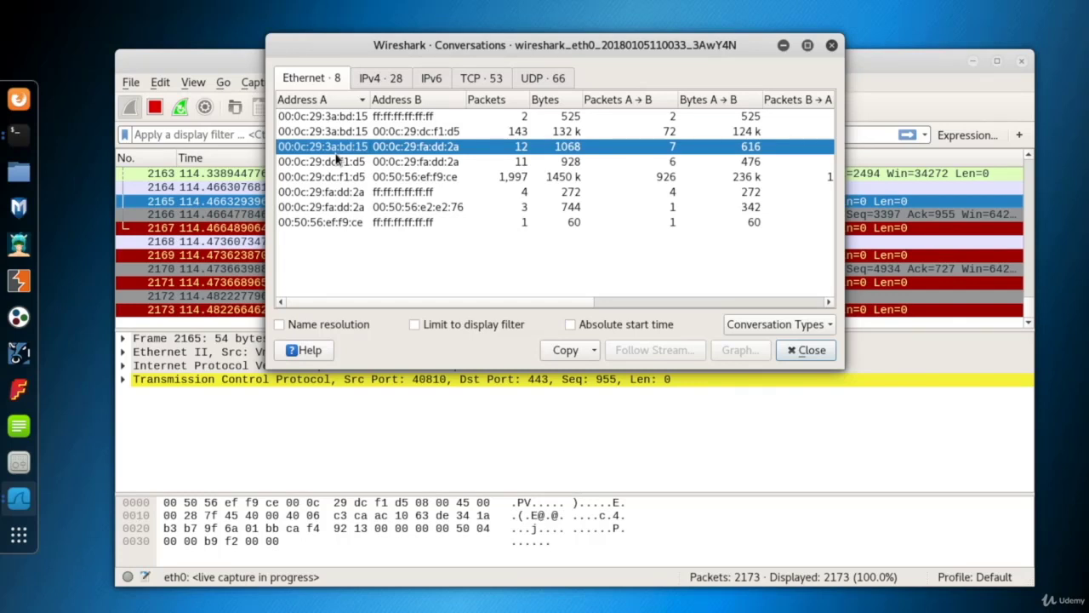
# - Review the TCP conversations and their ports, selecting the one between 172.16.99.222 and 34.211.99.53 on port 443
pyautogui.click(380, 78)
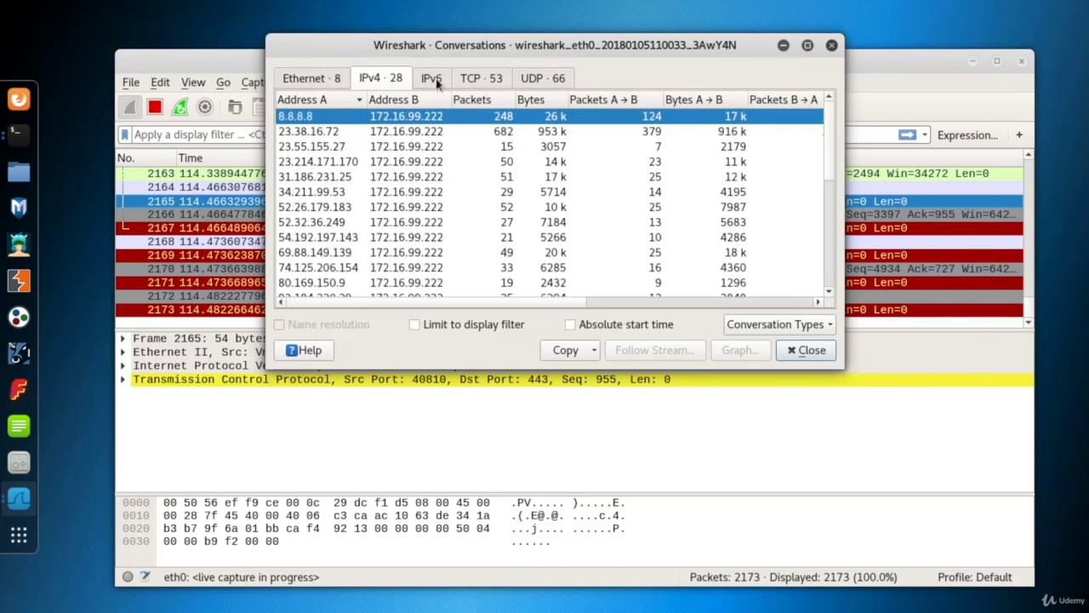
pyautogui.click(475, 78)
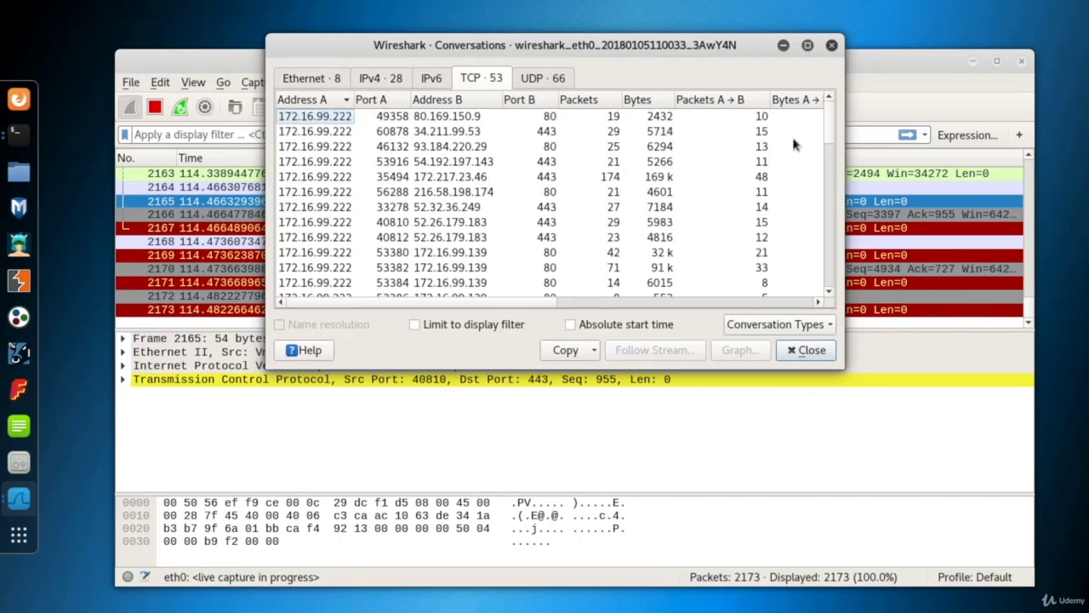
pyautogui.scroll(-1, 832, 127)
pyautogui.scroll(1, 832, 128)
pyautogui.click(329, 133)
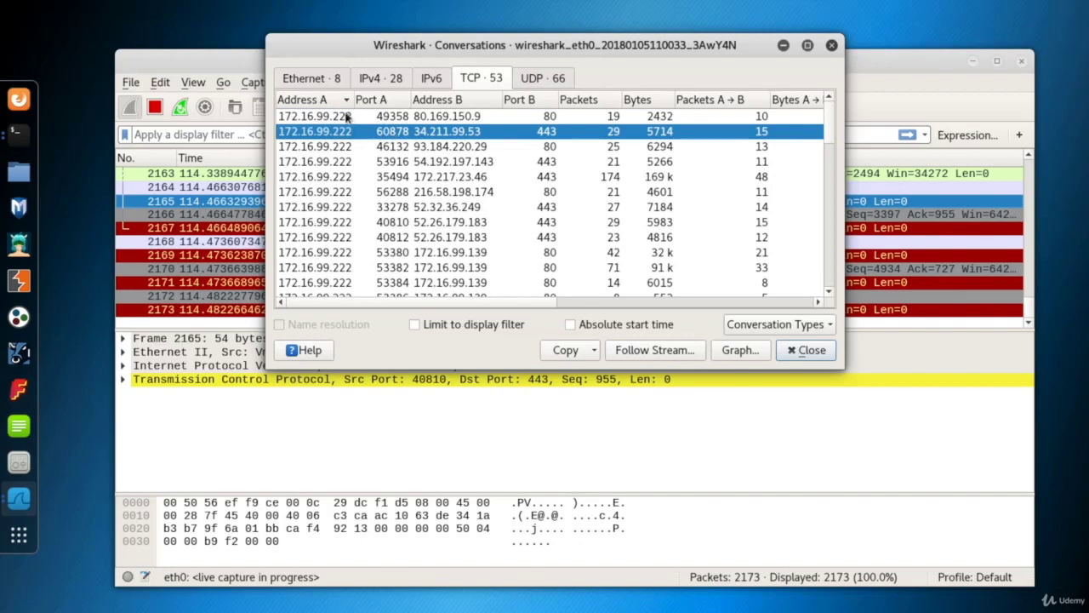
# - Review the UDP conversations and select the one from 172.16.99.222 port 45215 to 8.8.8.8 port 53
pyautogui.click(553, 82)
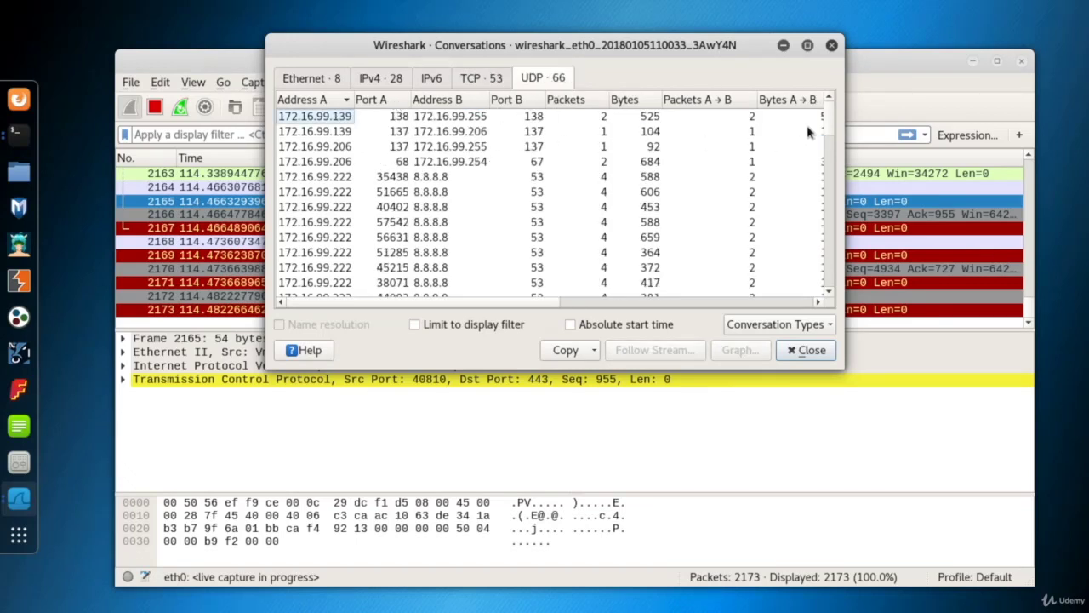
pyautogui.moveTo(829, 121); pyautogui.dragTo(832, 142)
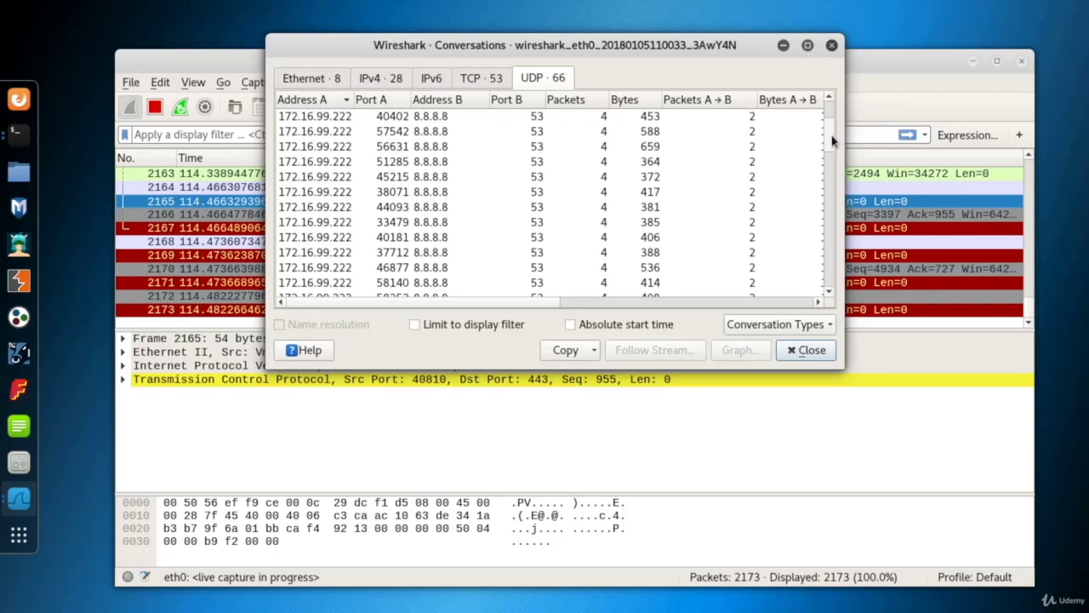
pyautogui.click(334, 180)
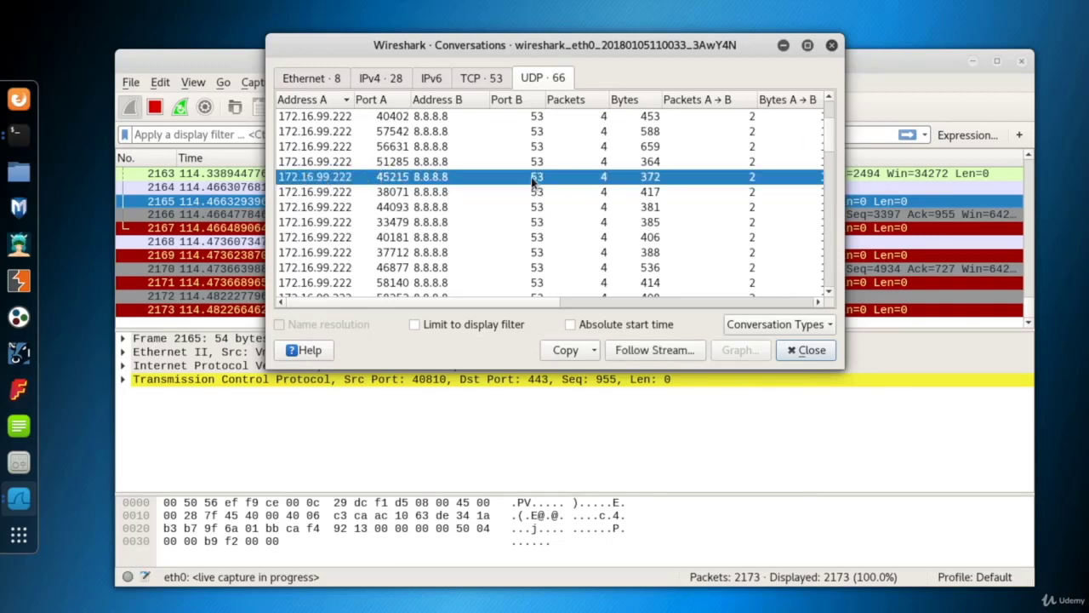
# - Find packets in both directions (A ↔ B) for the IPv4 conversation between 172.16.99.206 and 172.16.99.222
pyautogui.click(385, 81)
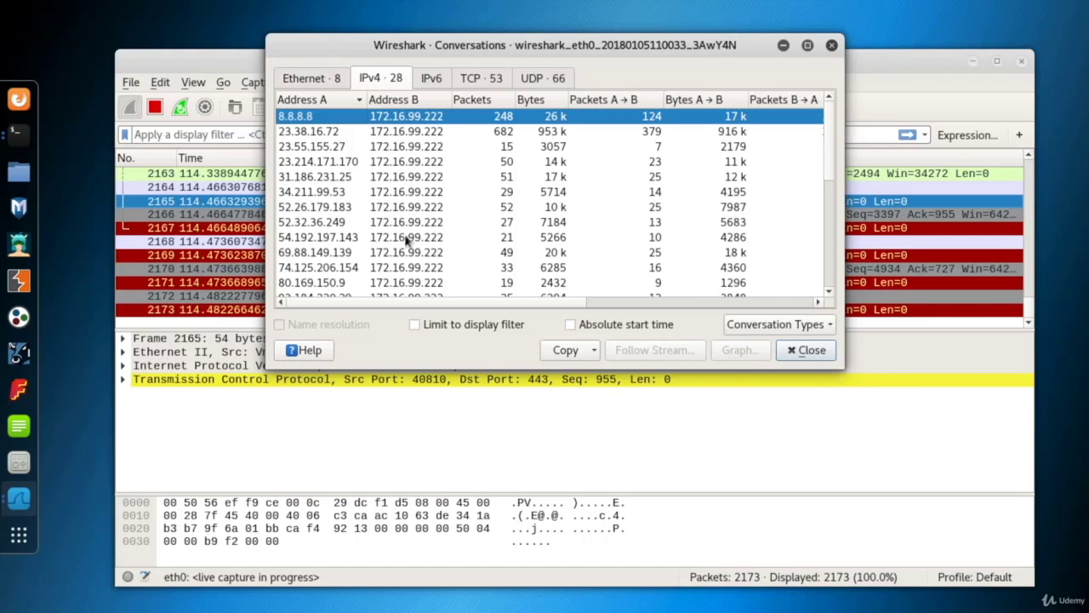
pyautogui.scroll(-2, 828, 196)
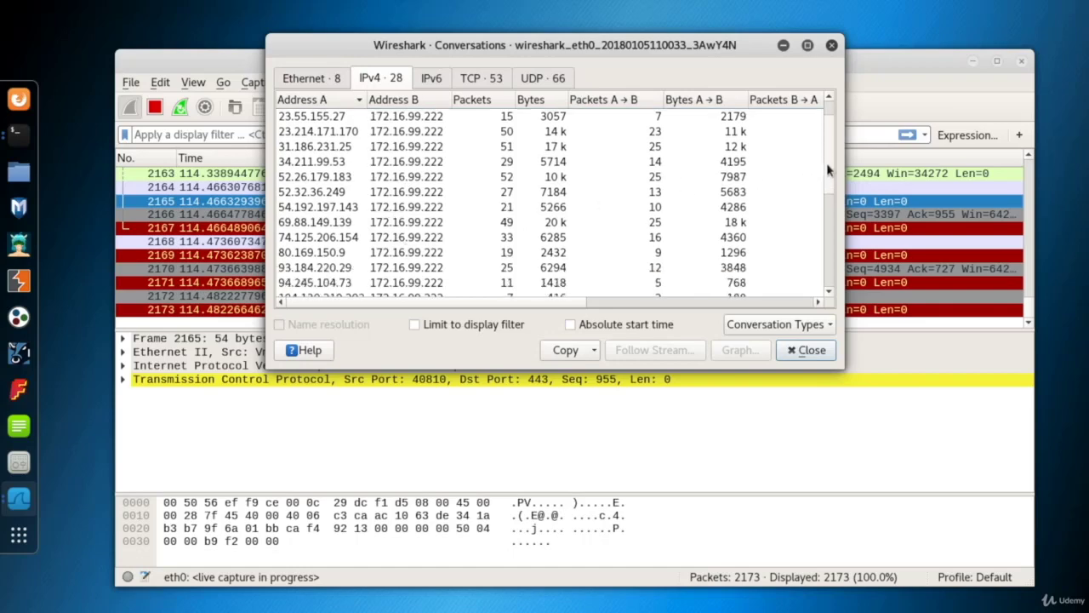
pyautogui.scroll(-3, 828, 196)
pyautogui.click(333, 176)
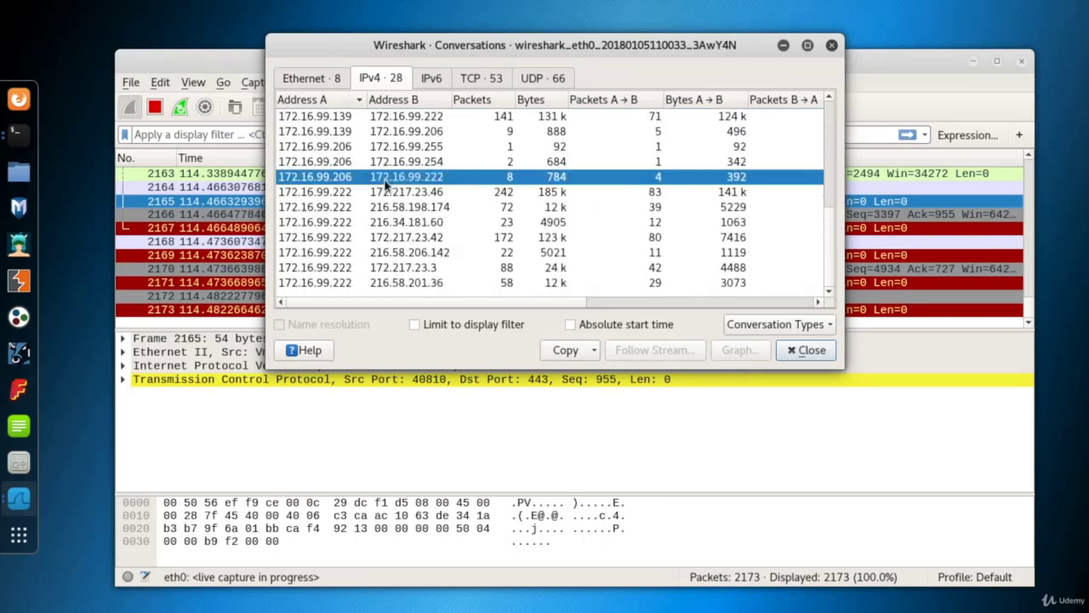
pyautogui.rightClick(389, 177)
pyautogui.moveTo(438, 175)
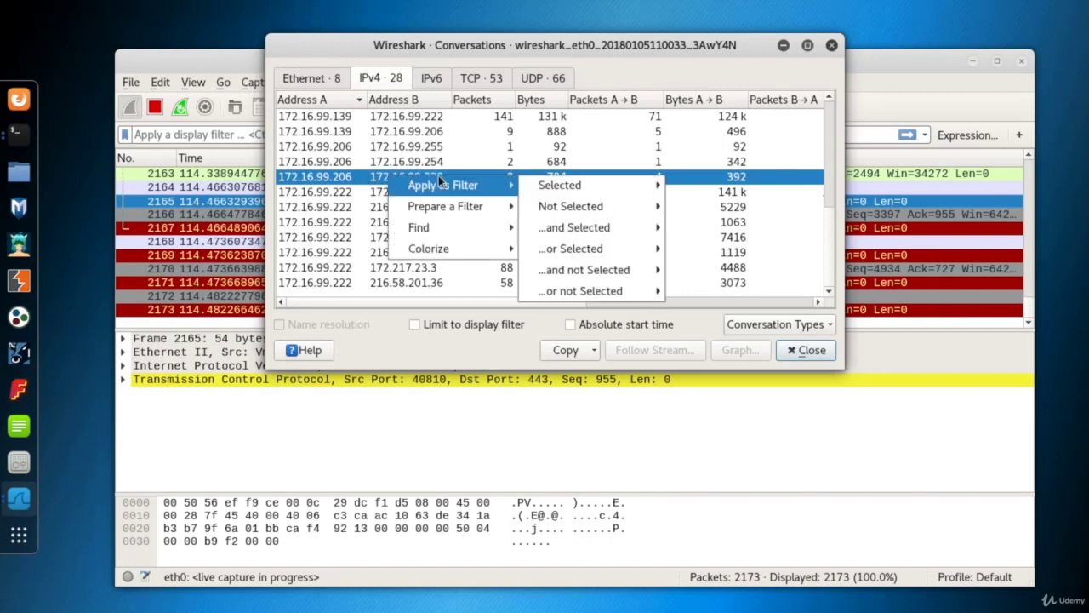
pyautogui.moveTo(593, 186)
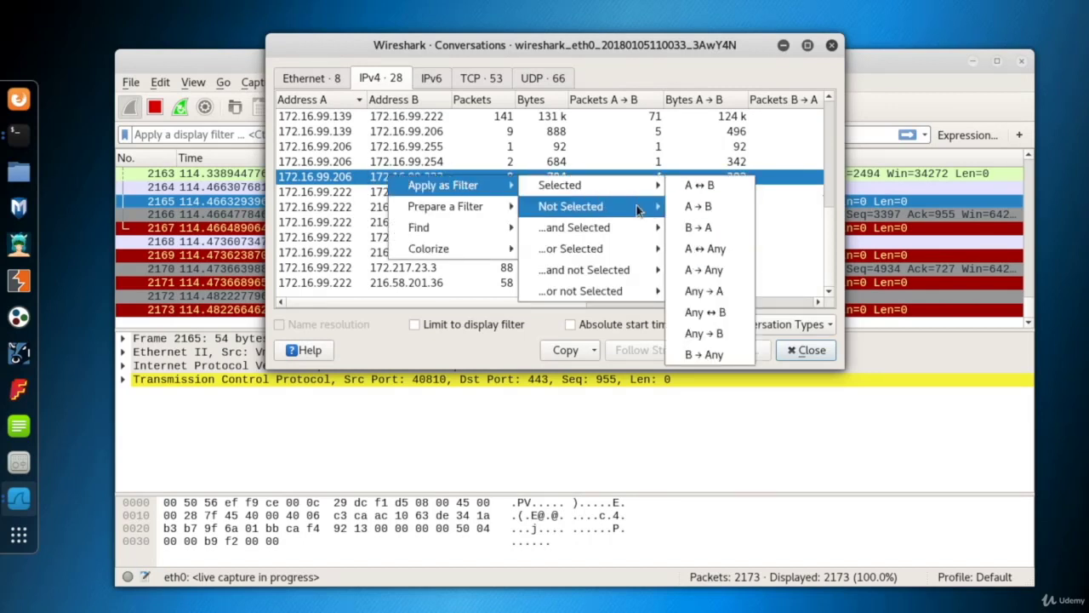
pyautogui.moveTo(455, 213)
pyautogui.moveTo(450, 231)
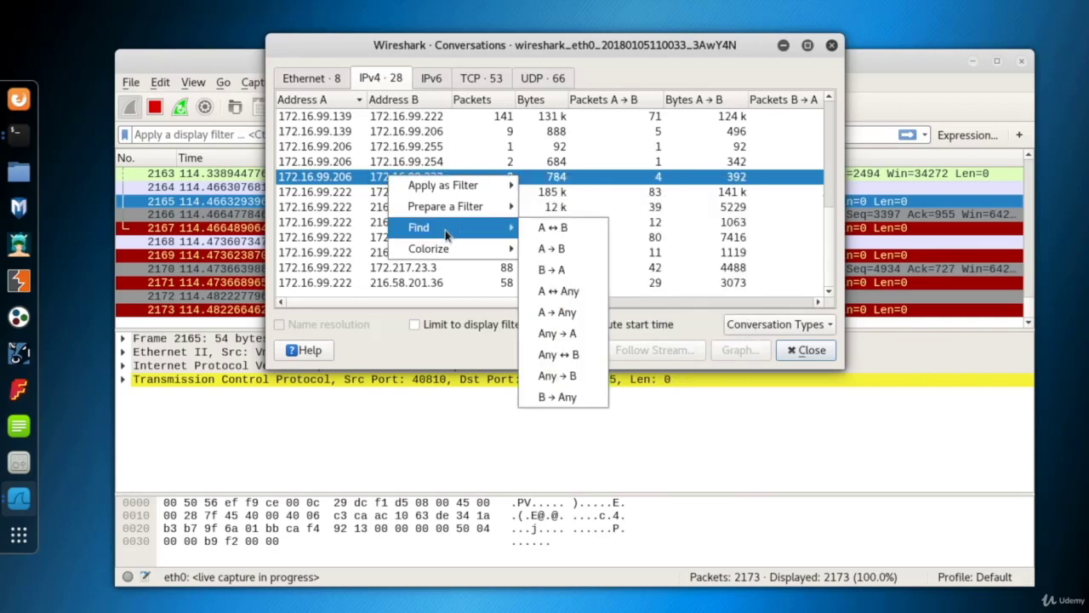
pyautogui.click(574, 233)
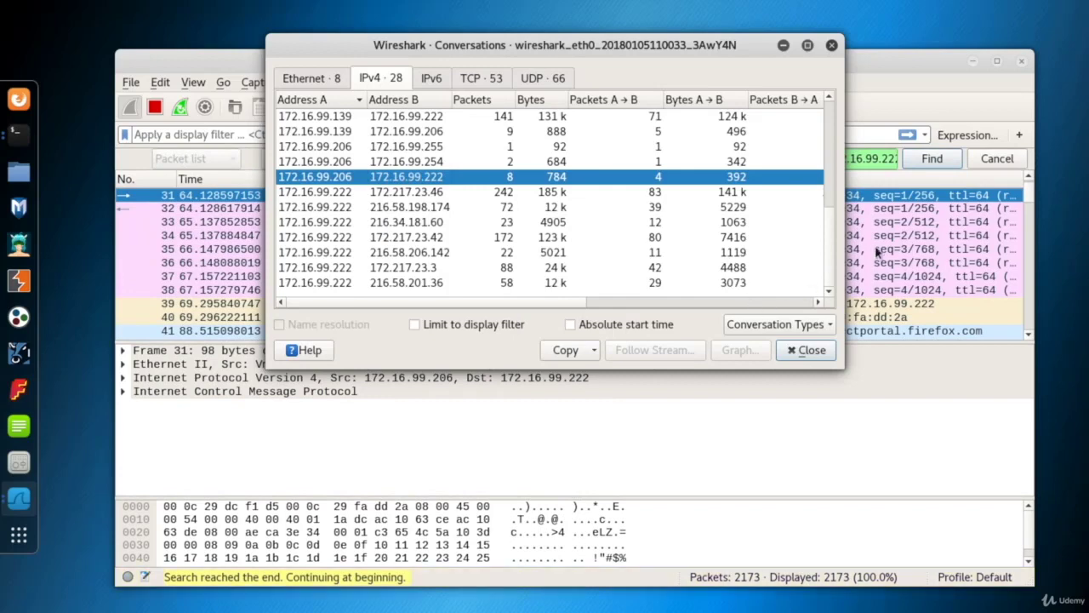
# - Step through the packets matching the conversation search in the capture window and expand their Internet Control Message Protocol details
pyautogui.moveTo(740, 47); pyautogui.dragTo(736, 31)
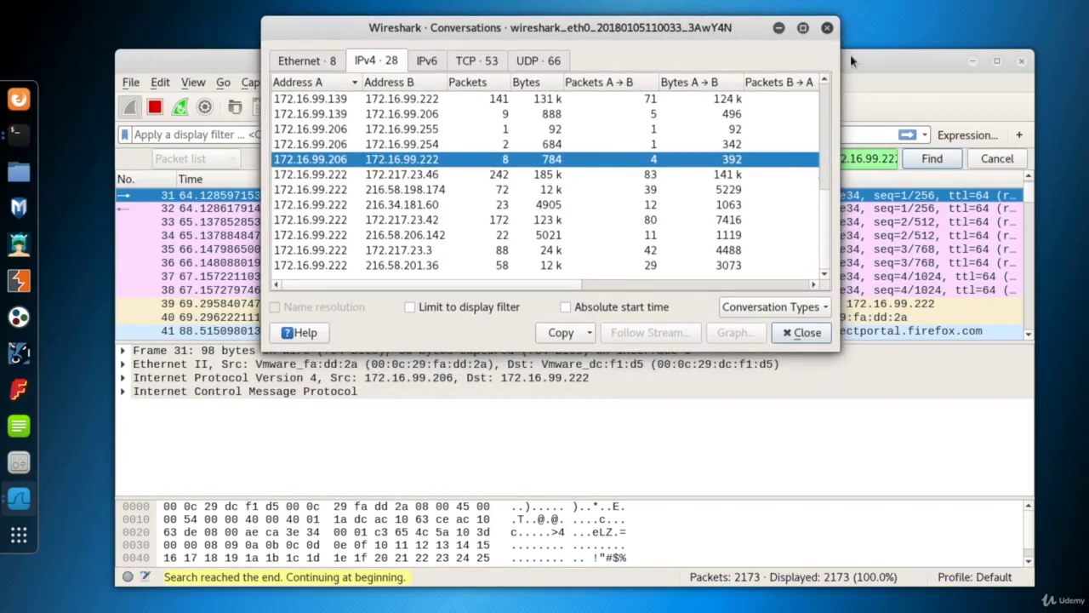
pyautogui.click(850, 54)
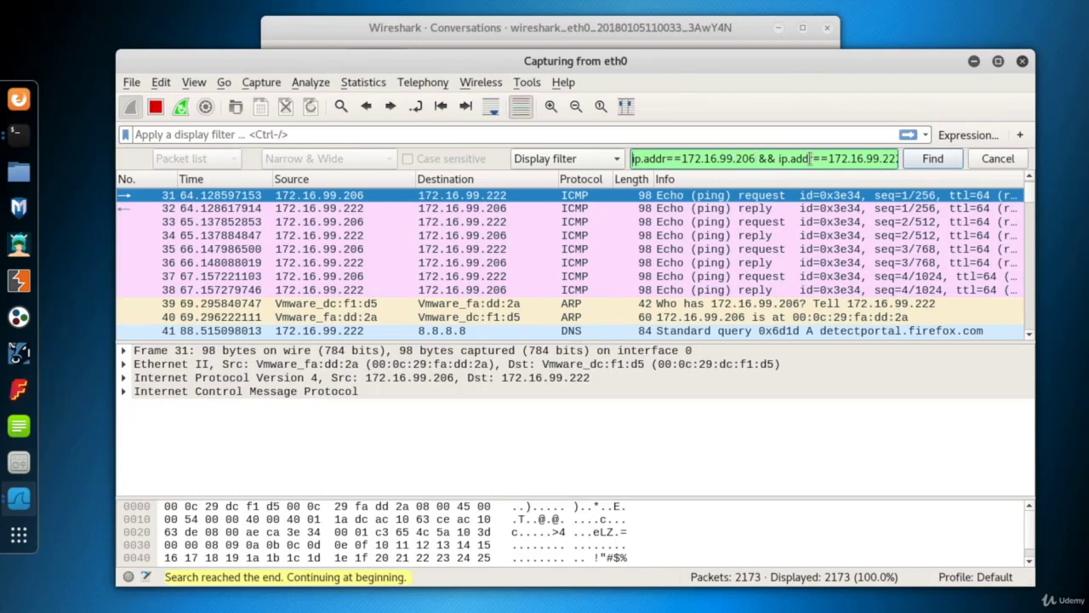
pyautogui.click(931, 162)
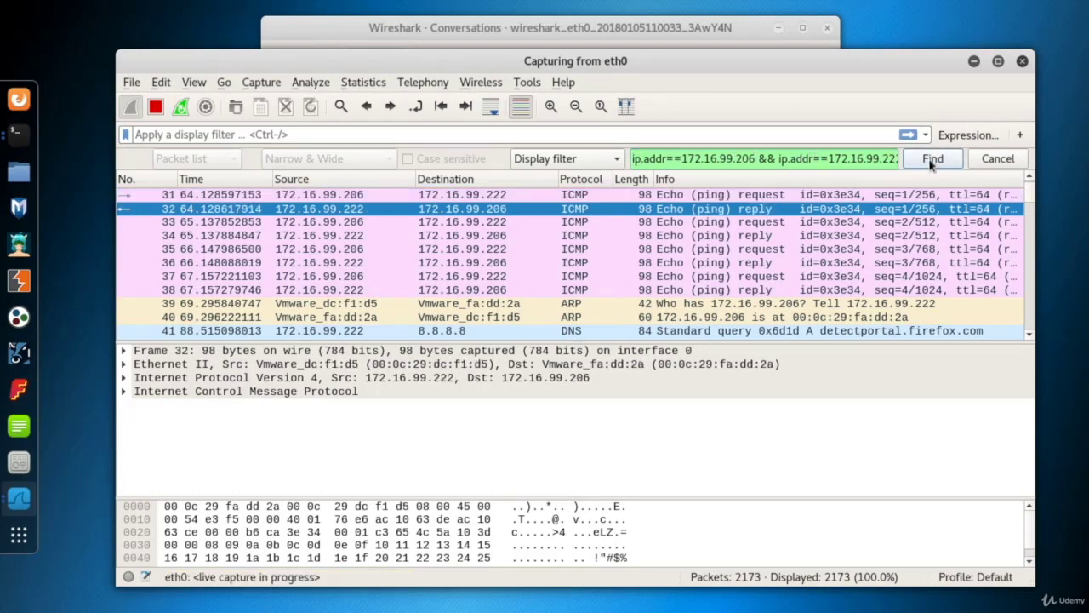
pyautogui.click(931, 160)
pyautogui.click(931, 160)
pyautogui.click(931, 160)
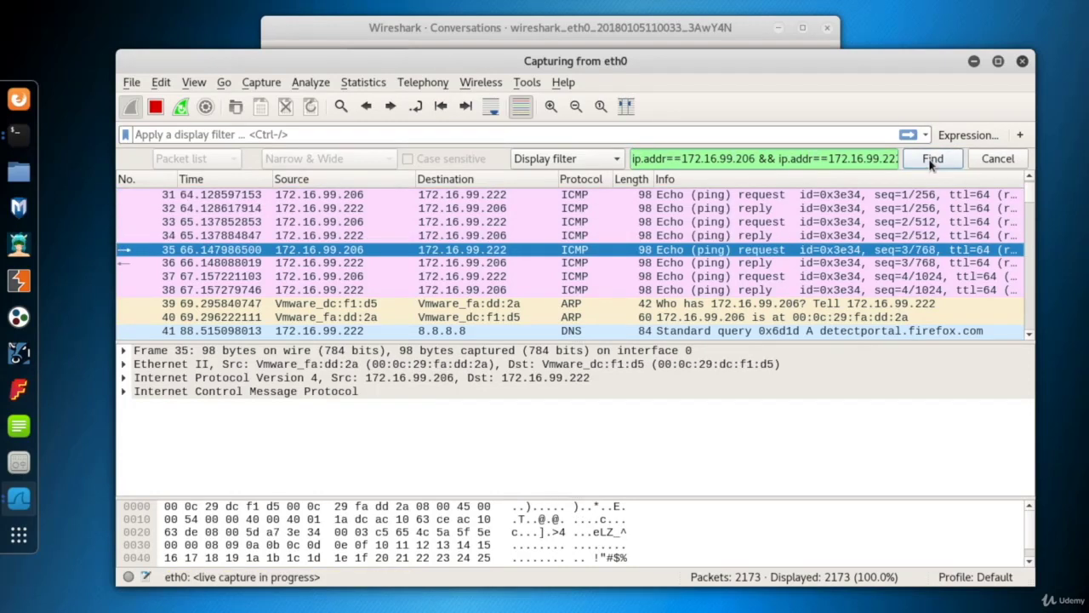
pyautogui.click(931, 159)
pyautogui.click(931, 160)
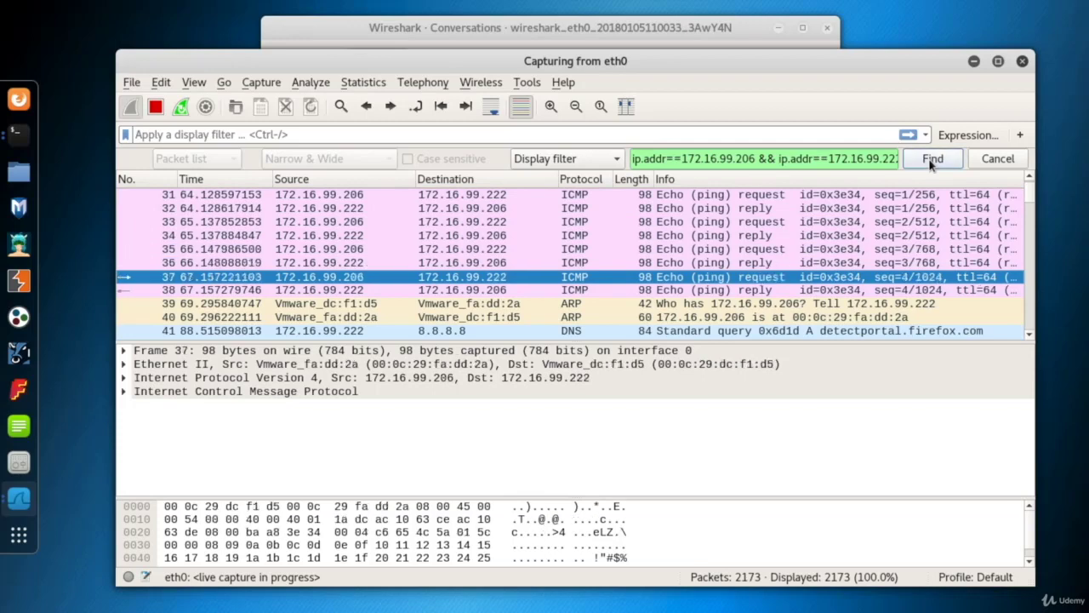
pyautogui.click(124, 392)
pyautogui.hotkey('ctrl', 'n')
# - Return to the Conversations window and add USB to the displayed conversation types
pyautogui.click(618, 32)
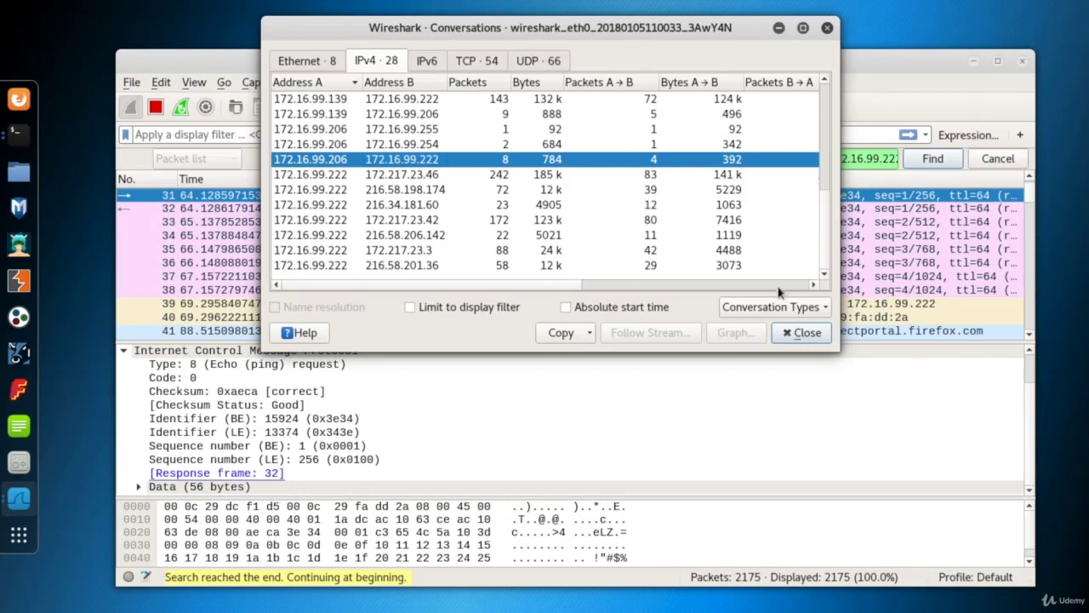
pyautogui.click(824, 309)
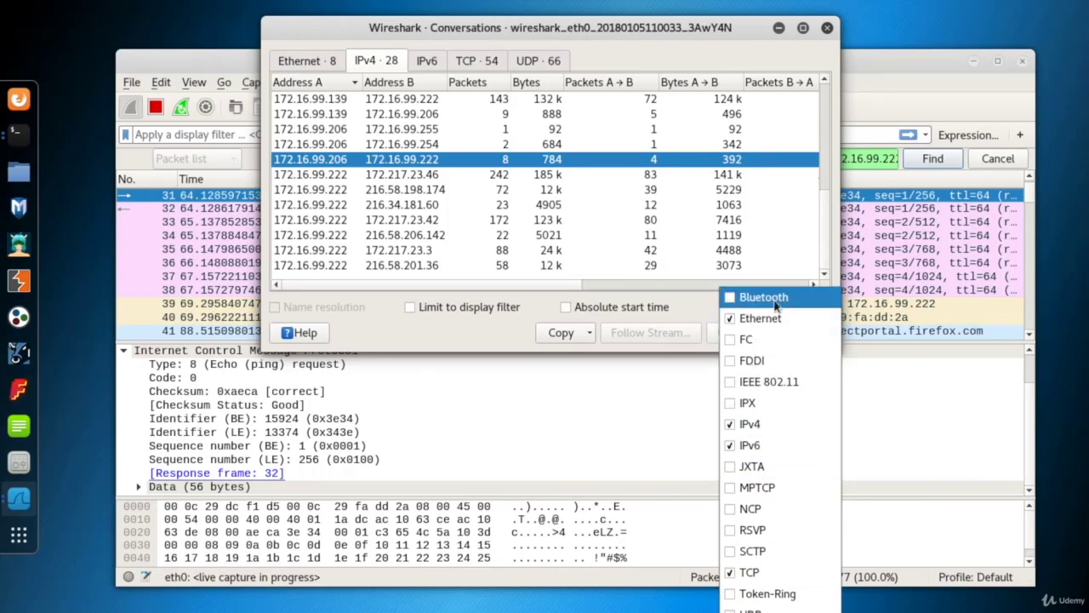
pyautogui.click(751, 612)
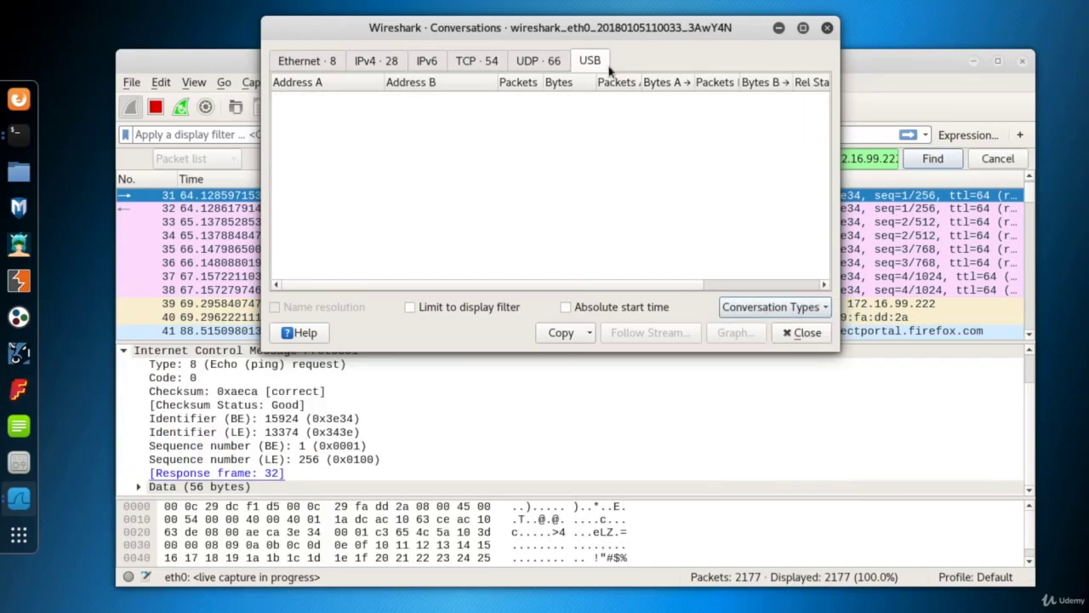